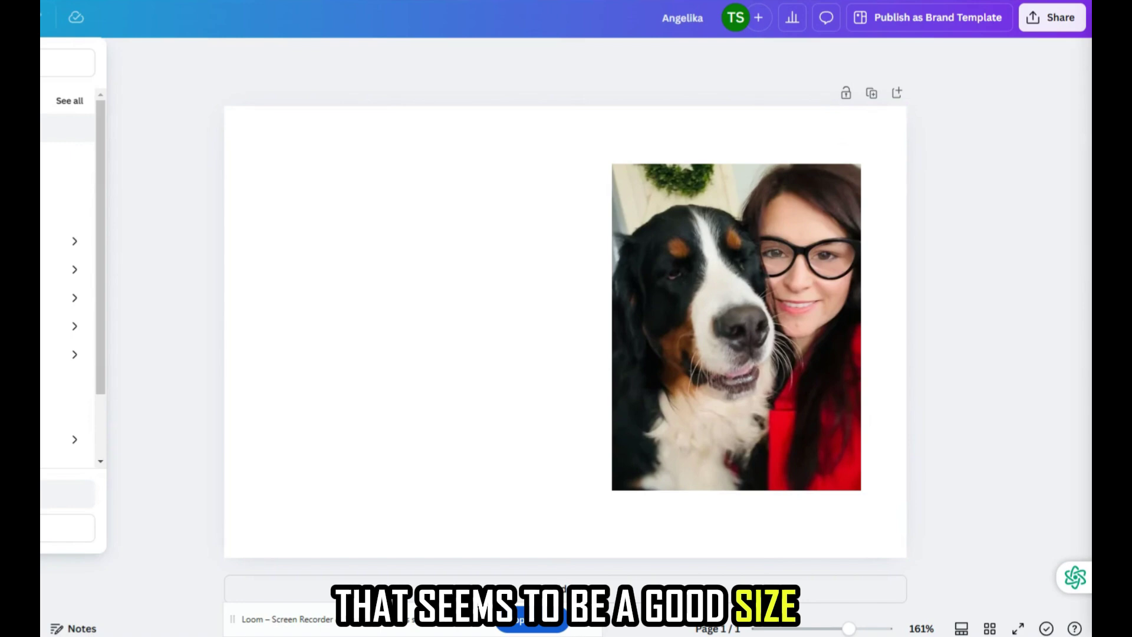
Step: Select the Canva page and bring up the download options with PNG at 600 × 397 px
{"action": "left_click", "coordinate": [486, 341]}
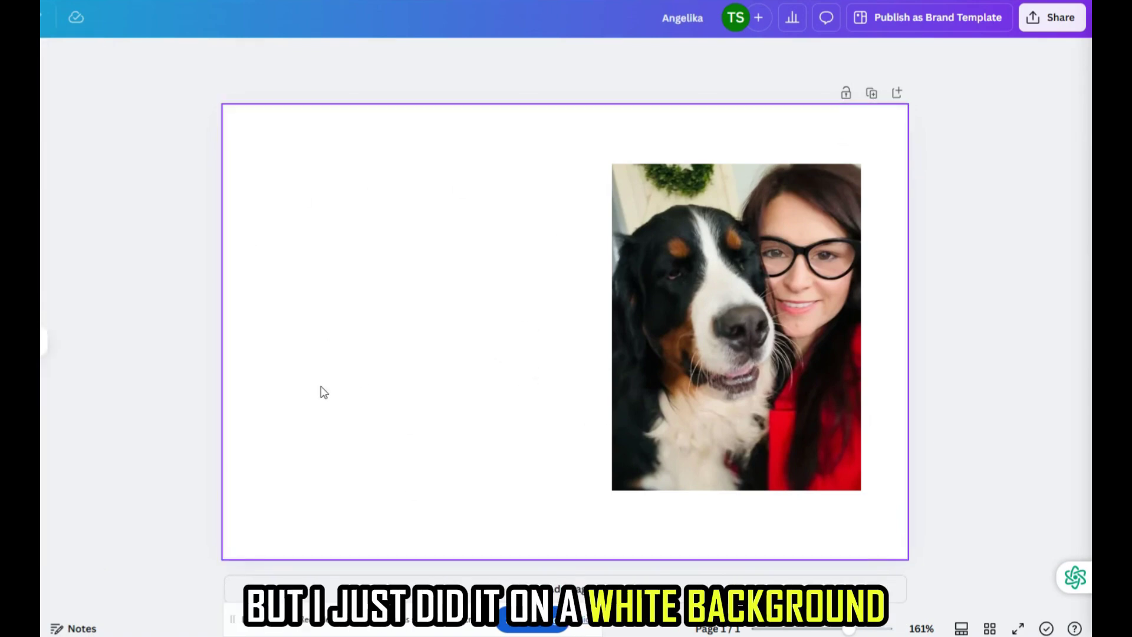
{"action": "left_click", "coordinate": [375, 346]}
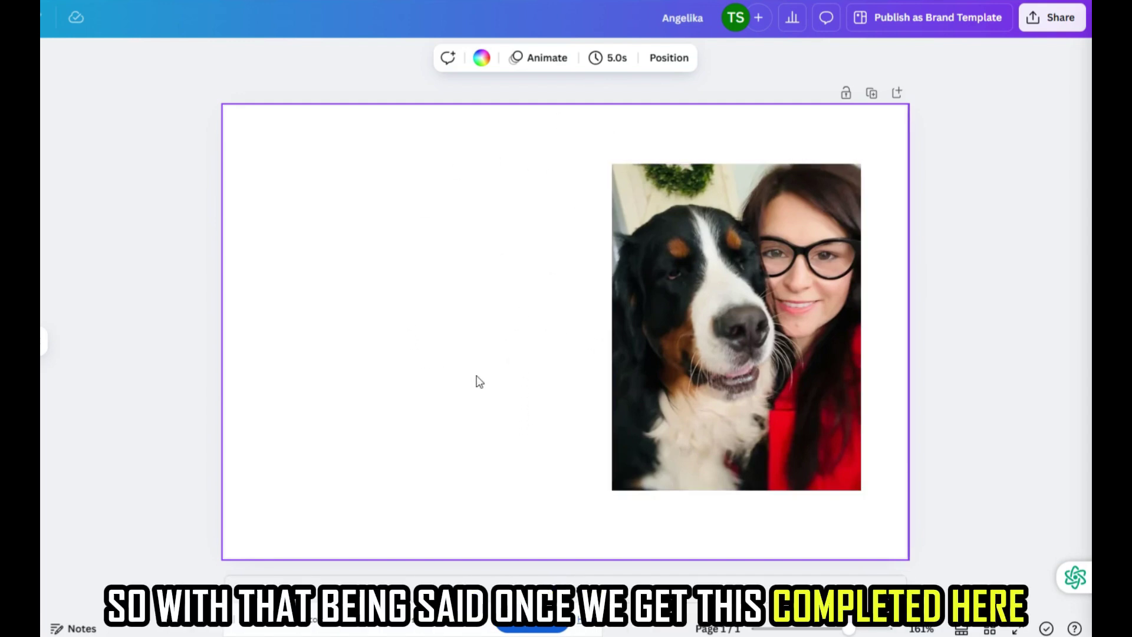
{"action": "left_click", "coordinate": [1062, 17]}
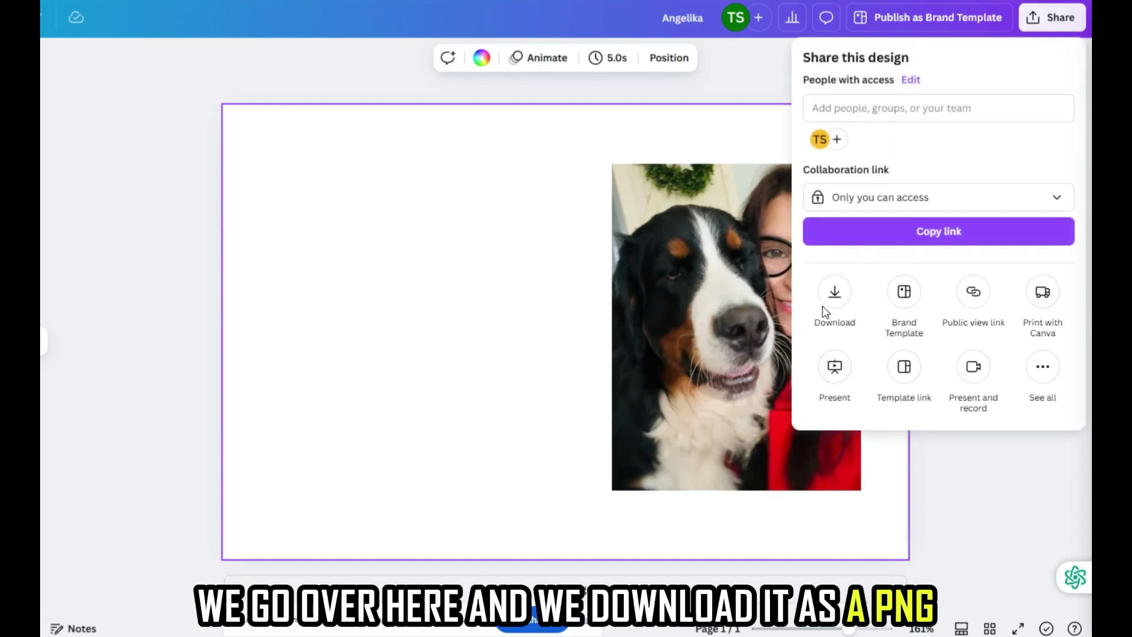
{"action": "left_click", "coordinate": [834, 293]}
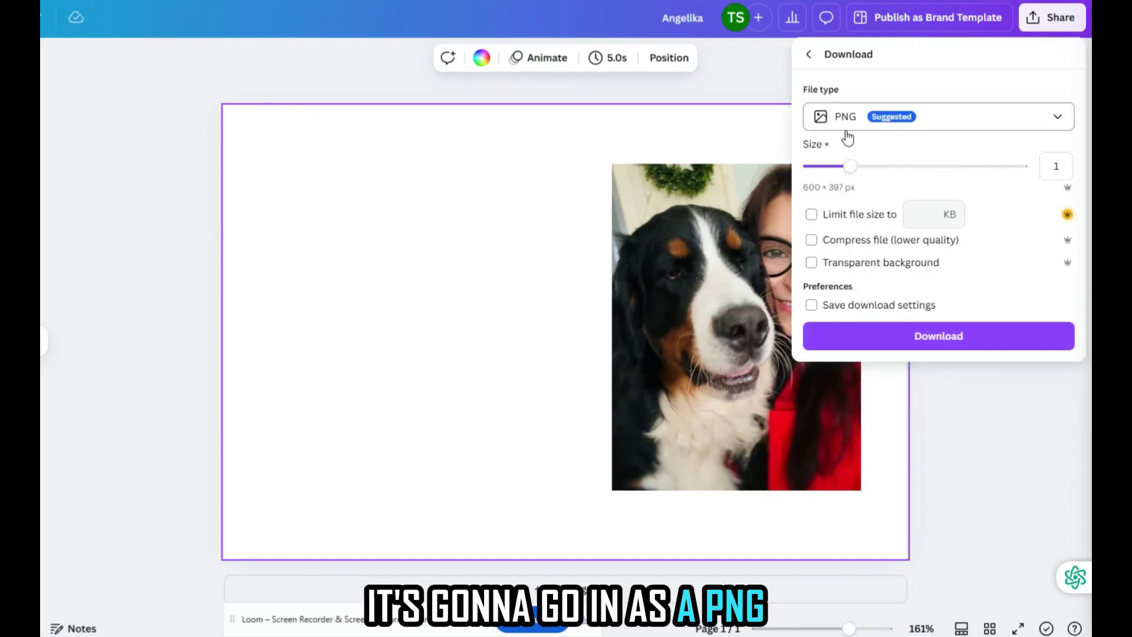
Step: Download the Canva design as a PNG, then close the NiftyImages preview to resume editing
{"action": "left_click", "coordinate": [778, 73]}
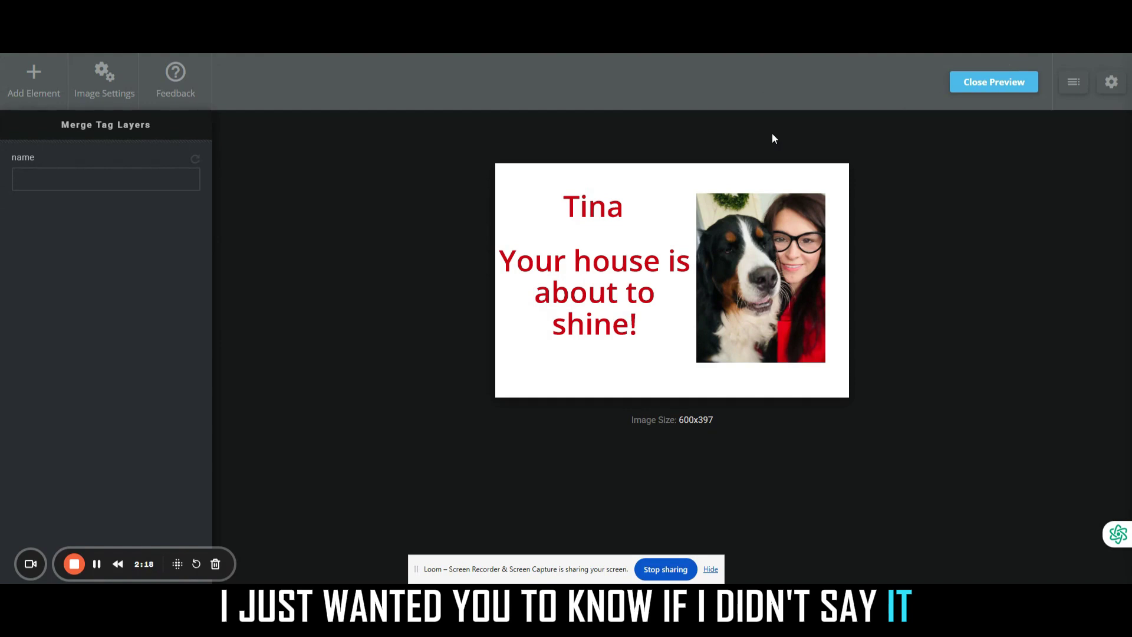
{"action": "left_click", "coordinate": [1031, 87]}
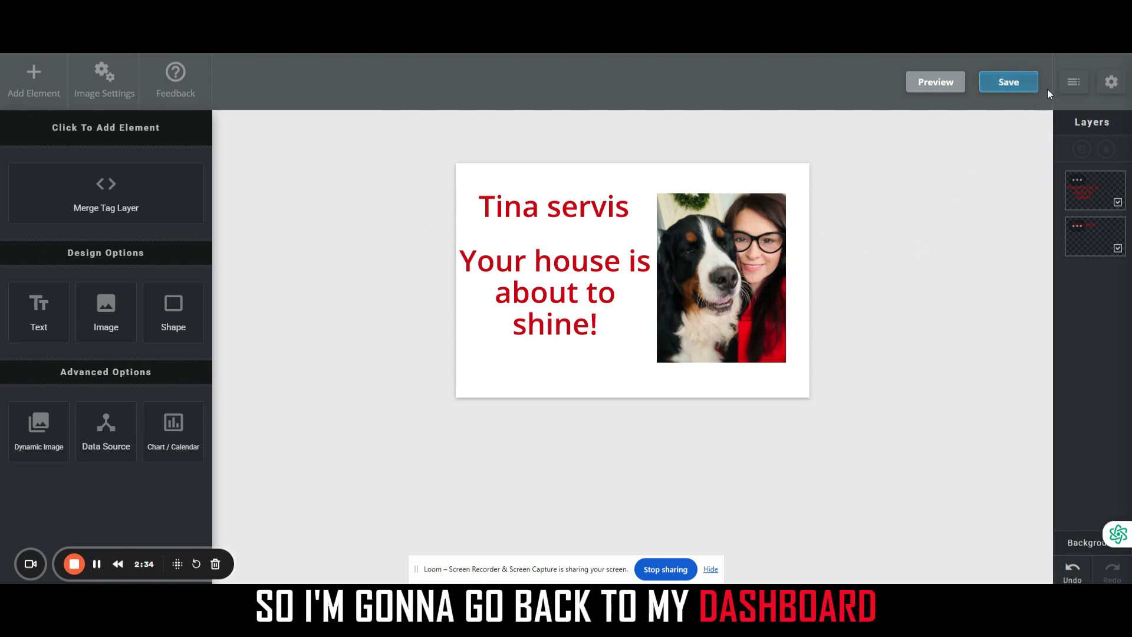
Step: From the dashboard, create a new Personalized Image from the downloaded Canva PNG
{"action": "left_click", "coordinate": [1073, 82]}
{"action": "left_click", "coordinate": [1011, 111]}
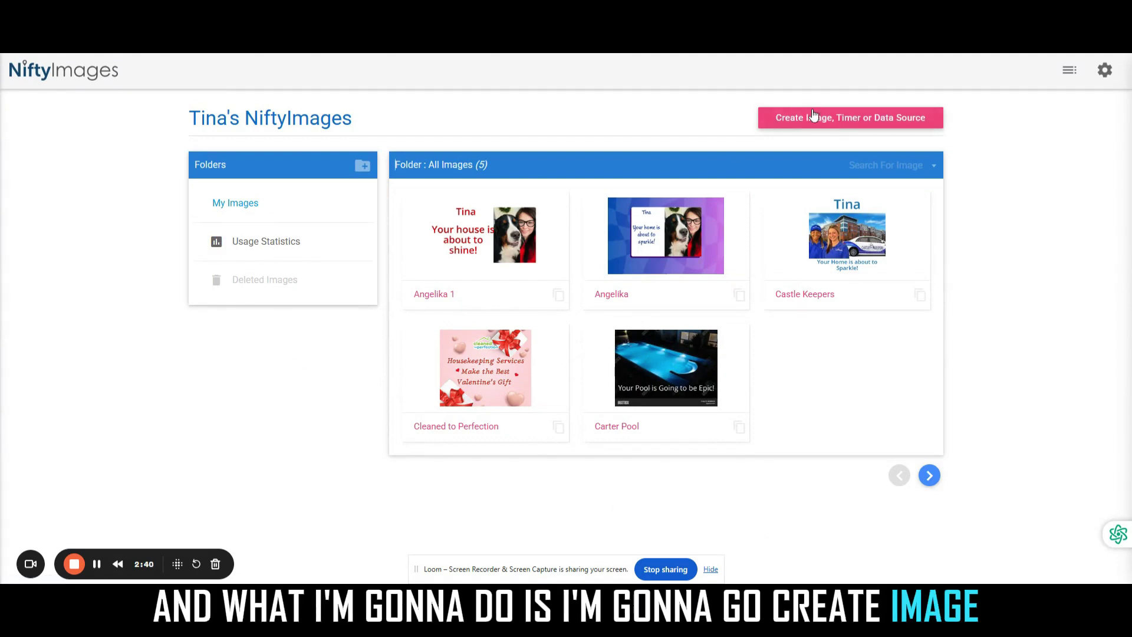
{"action": "left_click", "coordinate": [816, 124]}
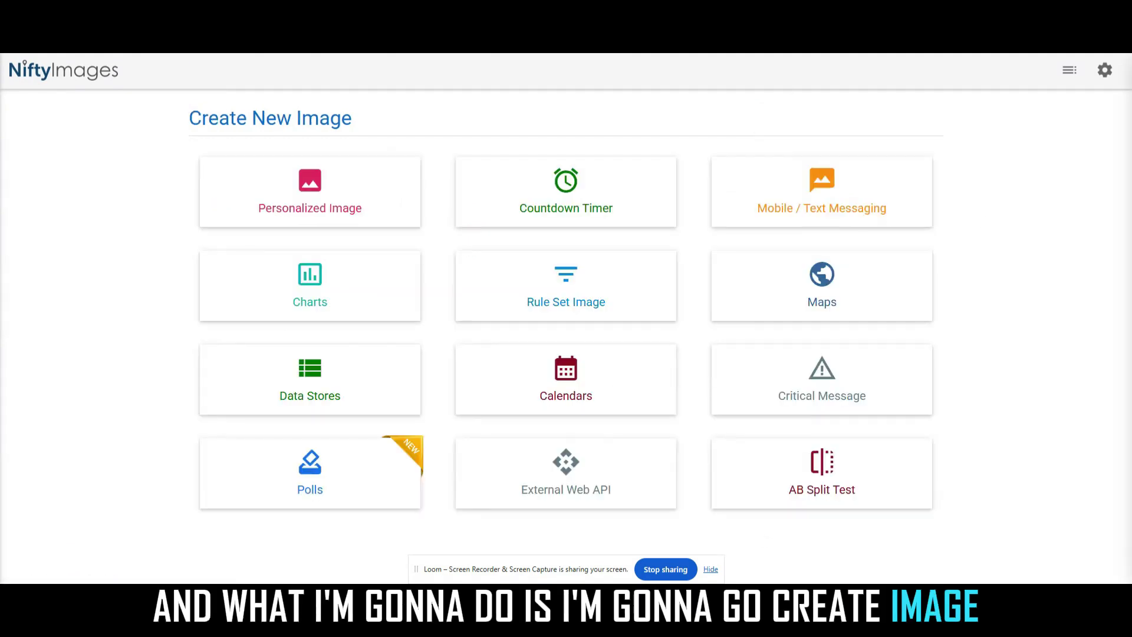
{"action": "left_click", "coordinate": [300, 202]}
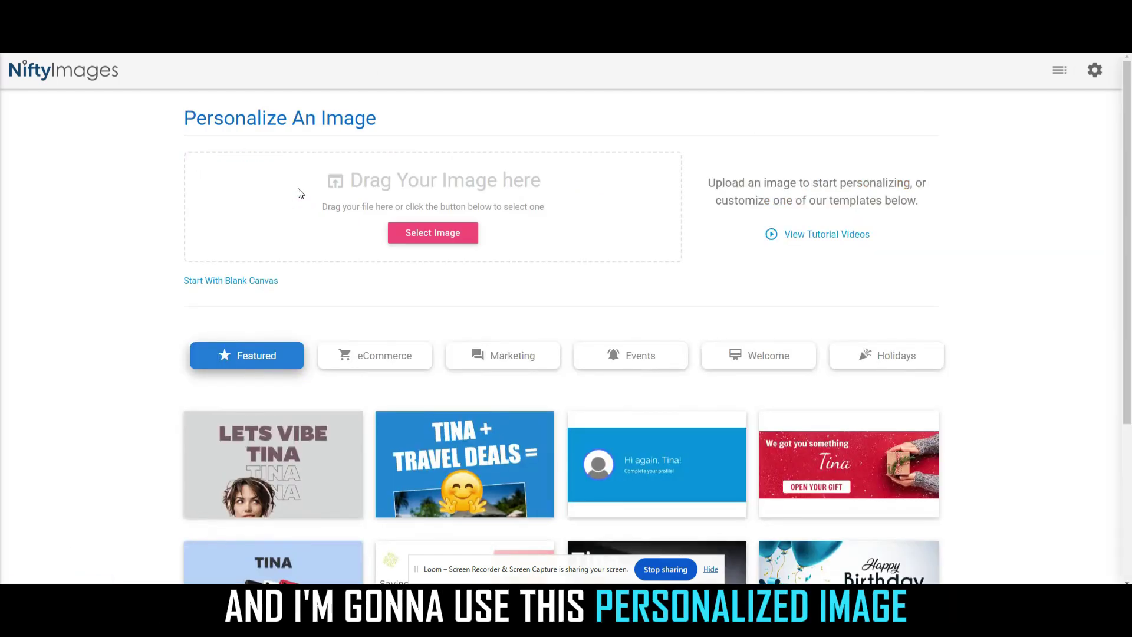
{"action": "left_click", "coordinate": [434, 232]}
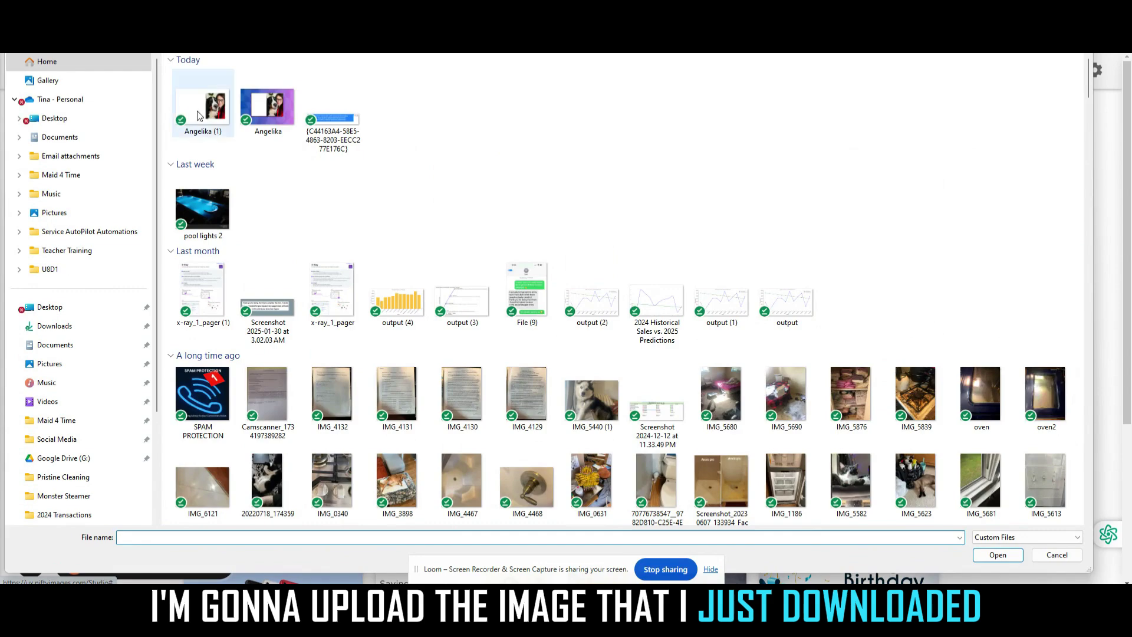
{"action": "double_click", "coordinate": [199, 115]}
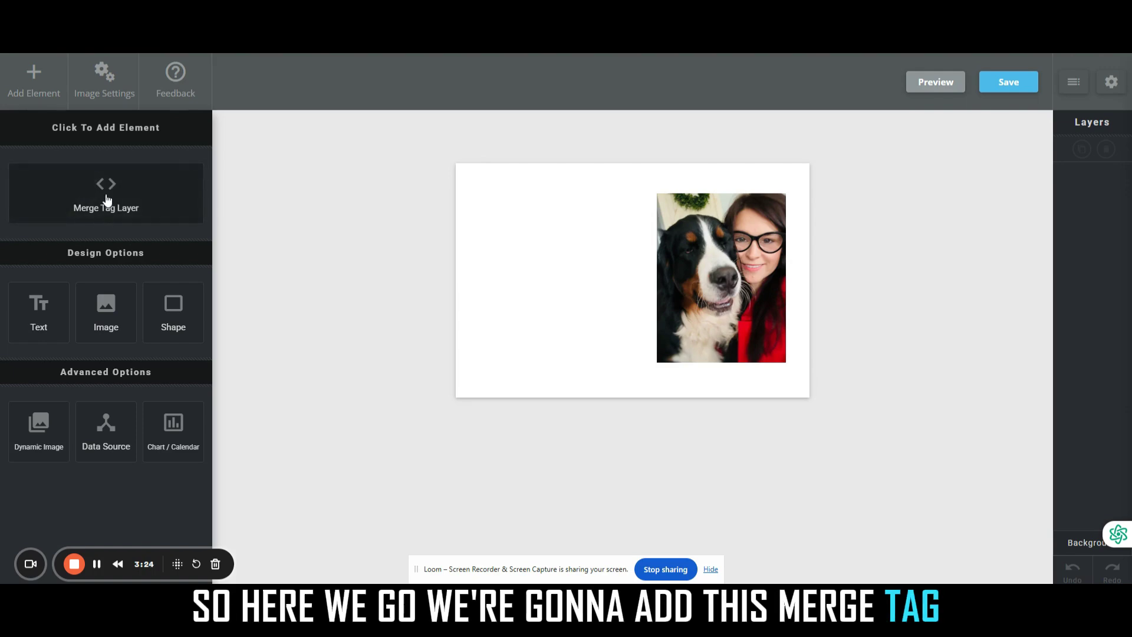
Step: Add a [name] merge-tag text layer with a fallback first name
{"action": "left_click", "coordinate": [106, 198]}
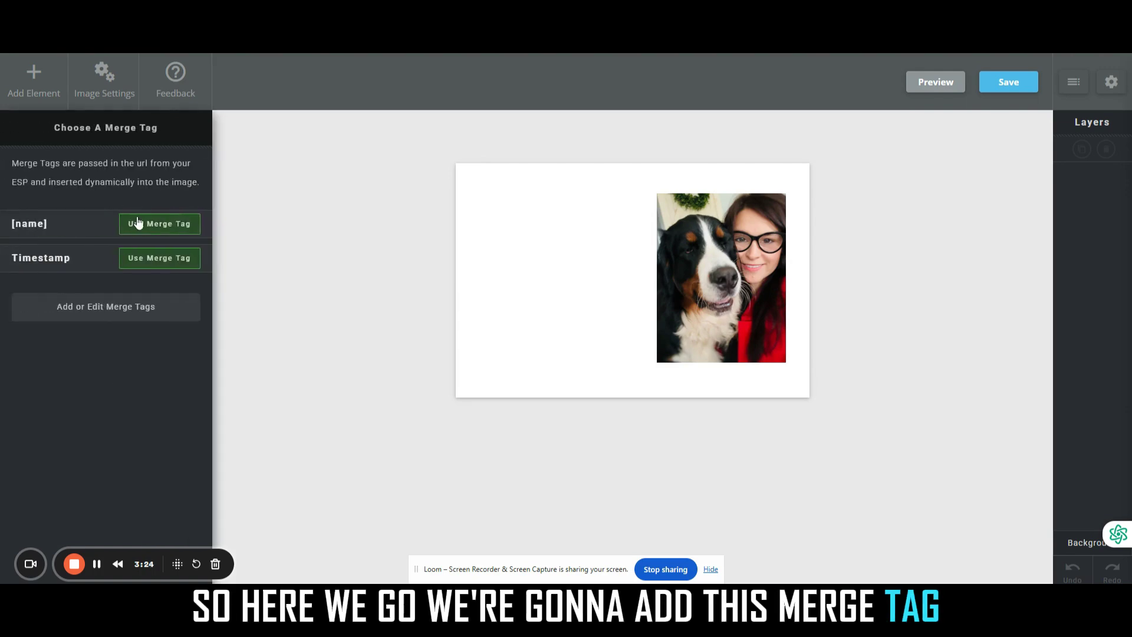
{"action": "left_click", "coordinate": [170, 225]}
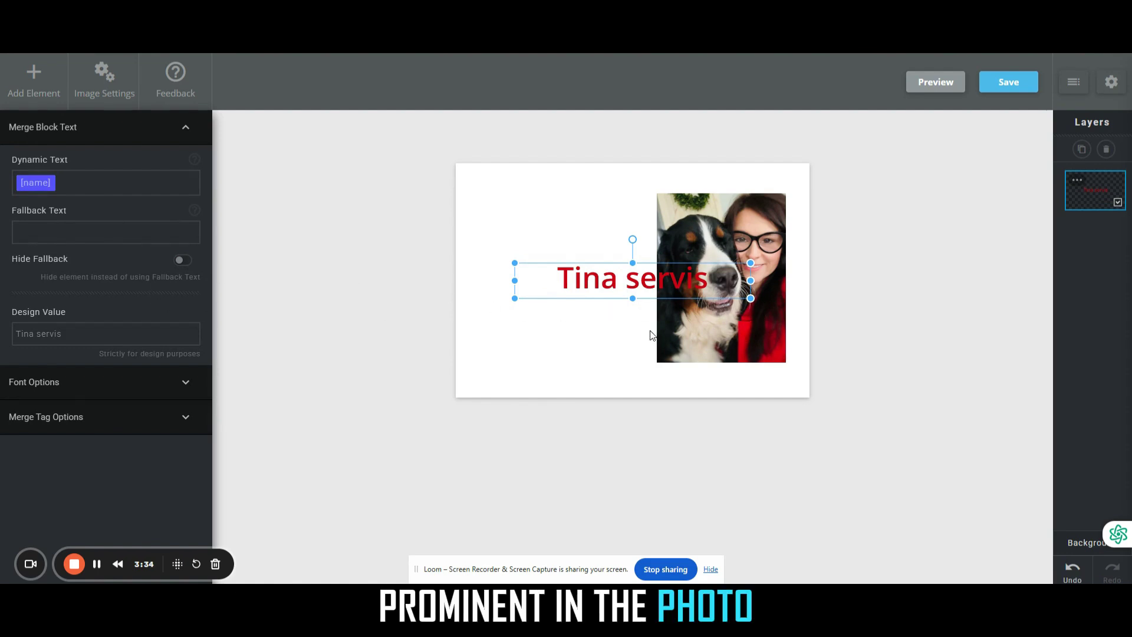
{"action": "left_click", "coordinate": [73, 237]}
{"action": "type", "text": "Ti"}
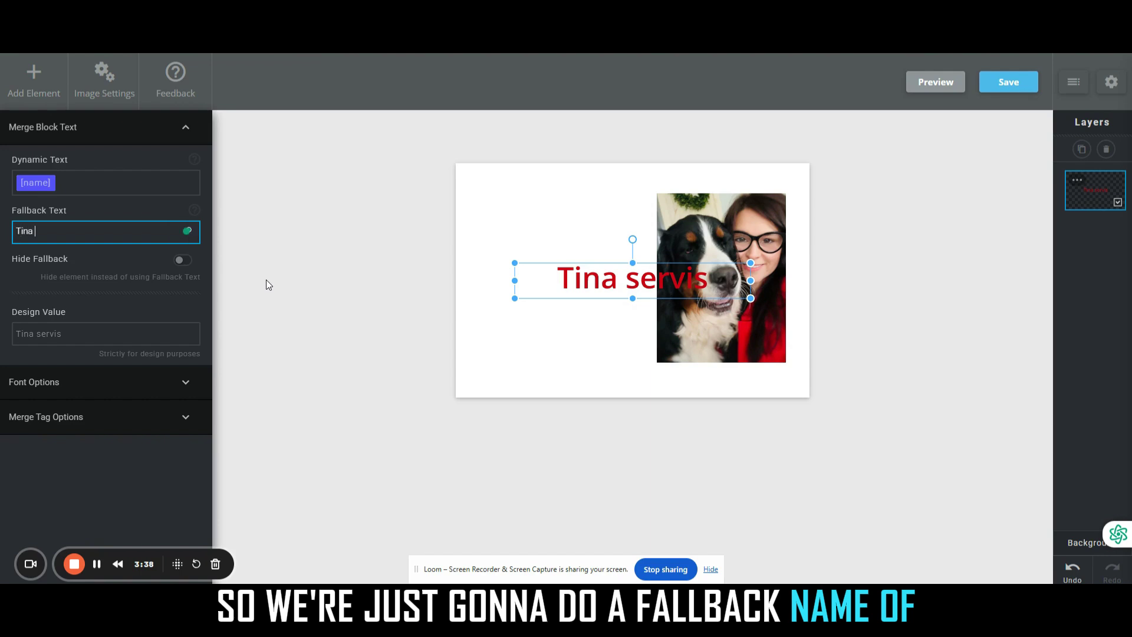
{"action": "type", "text": "na"}
{"action": "key", "text": "BackSpace"}
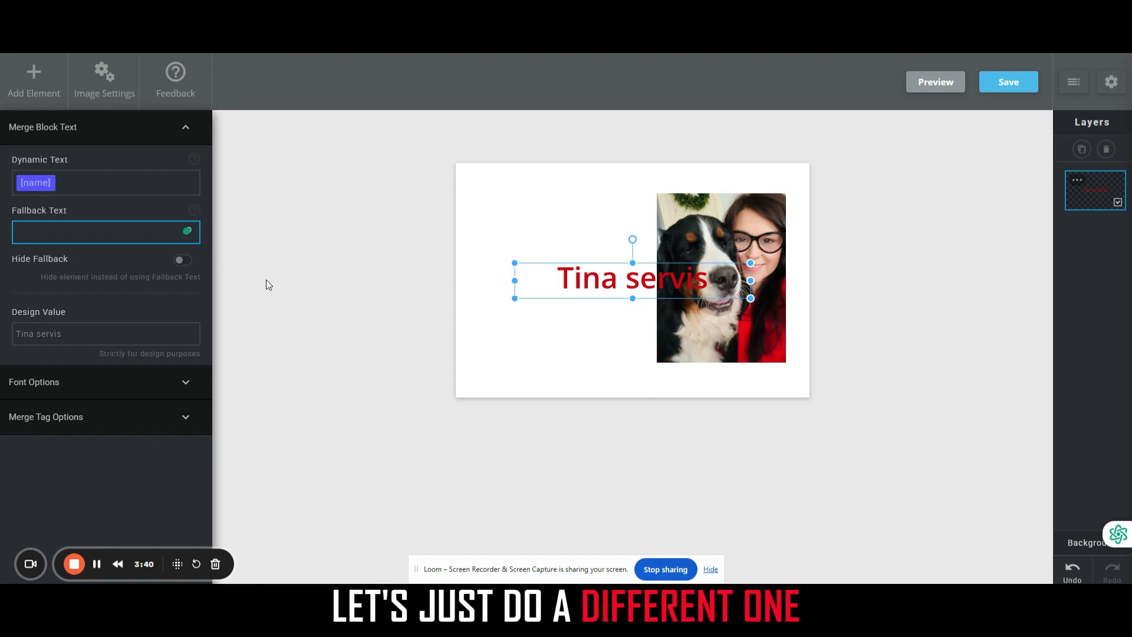
{"action": "type", "text": "Jessica"}
Step: Move and resize the name text box to the top left beside the photo
{"action": "left_click", "coordinate": [267, 279]}
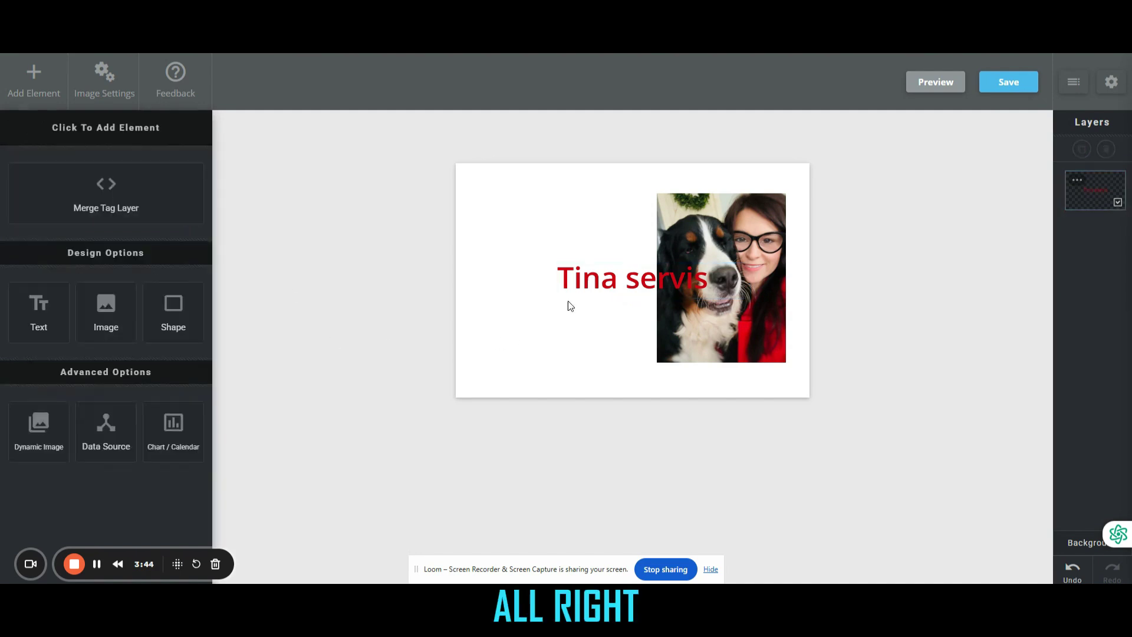
{"action": "left_click_drag", "start_coordinate": [591, 278], "coordinate": [577, 207]}
{"action": "left_click_drag", "start_coordinate": [691, 194], "coordinate": [649, 205]}
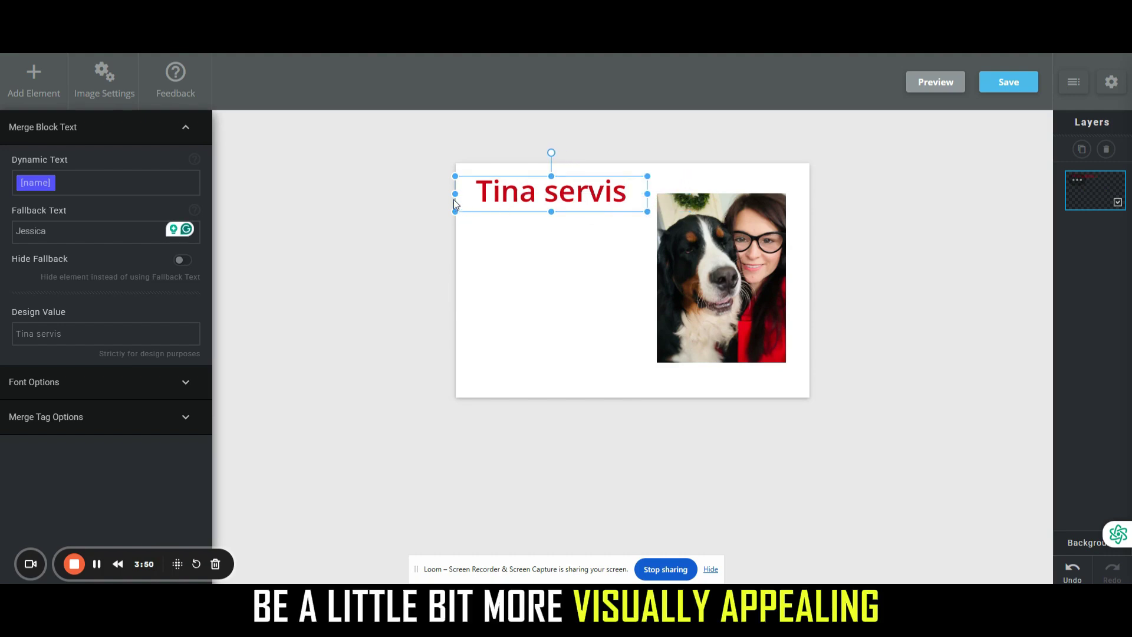
{"action": "left_click_drag", "start_coordinate": [451, 193], "coordinate": [458, 193]}
{"action": "left_click_drag", "start_coordinate": [558, 188], "coordinate": [566, 196]}
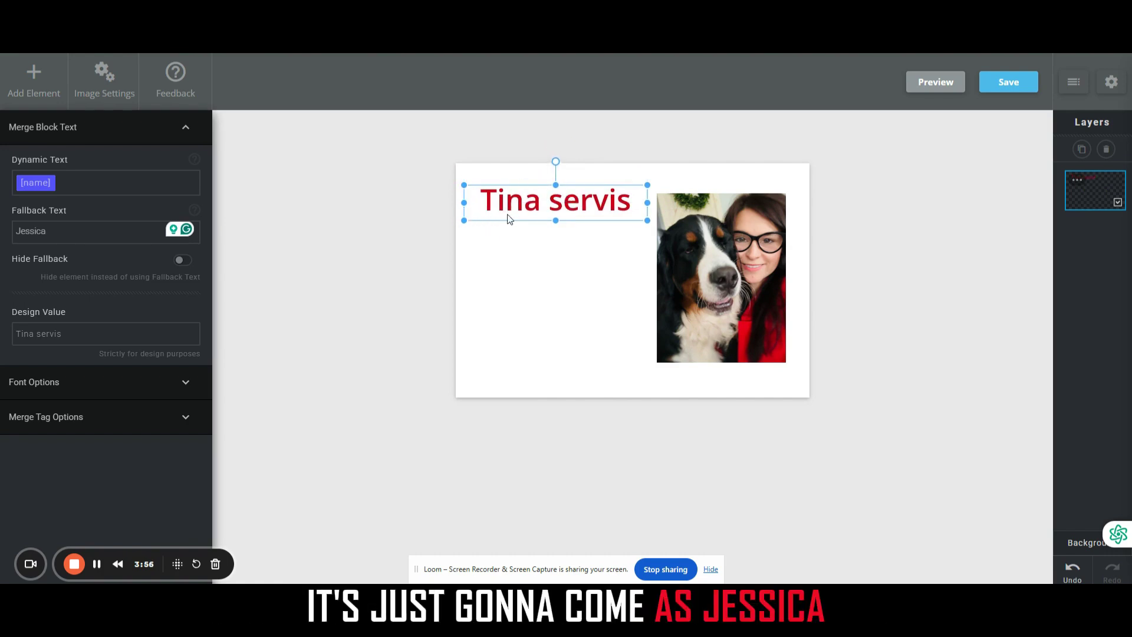
Step: Add a new text block reading 'Your house is about to sparkle!'
{"action": "left_click", "coordinate": [339, 265]}
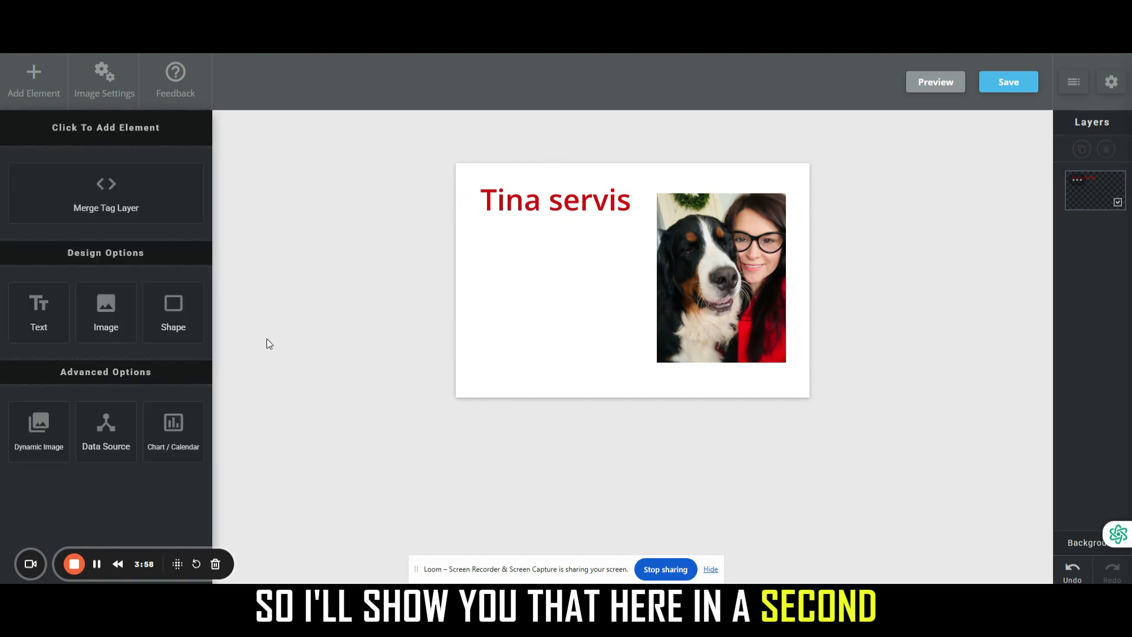
{"action": "left_click", "coordinate": [44, 320]}
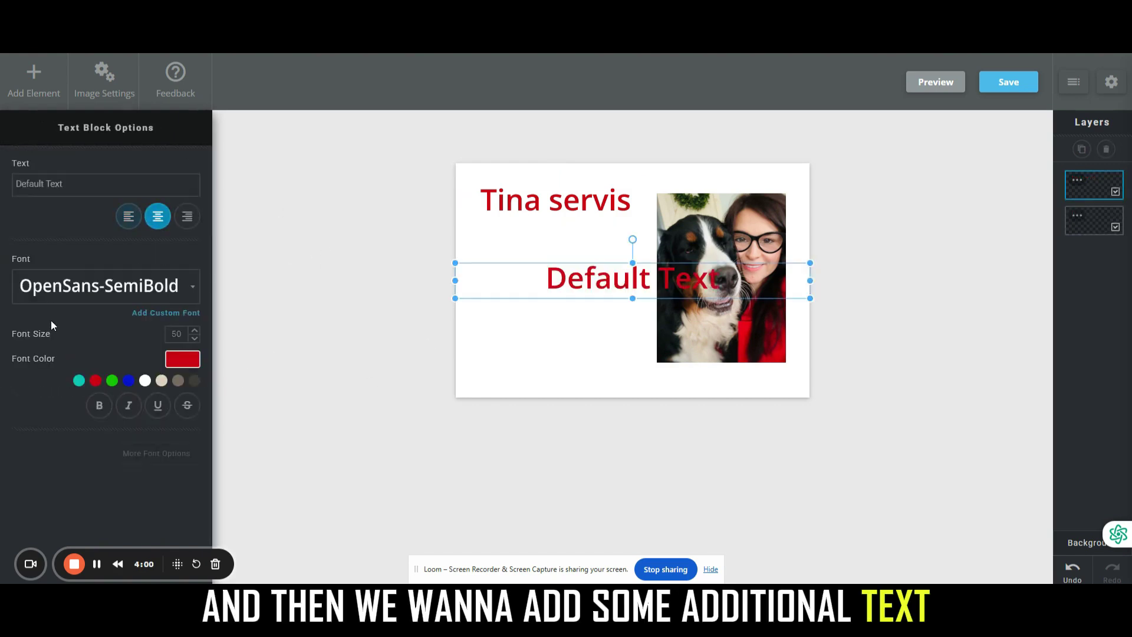
{"action": "left_click", "coordinate": [81, 184]}
{"action": "key", "text": "ctrl+a"}
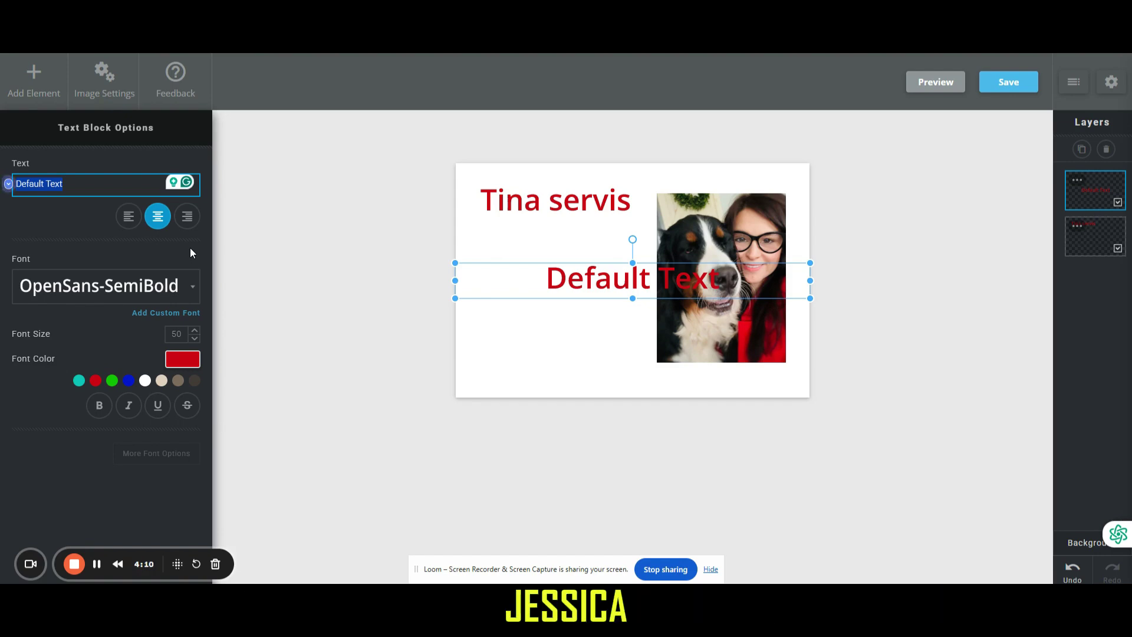
{"action": "type", "text": "Your house is agbout"}
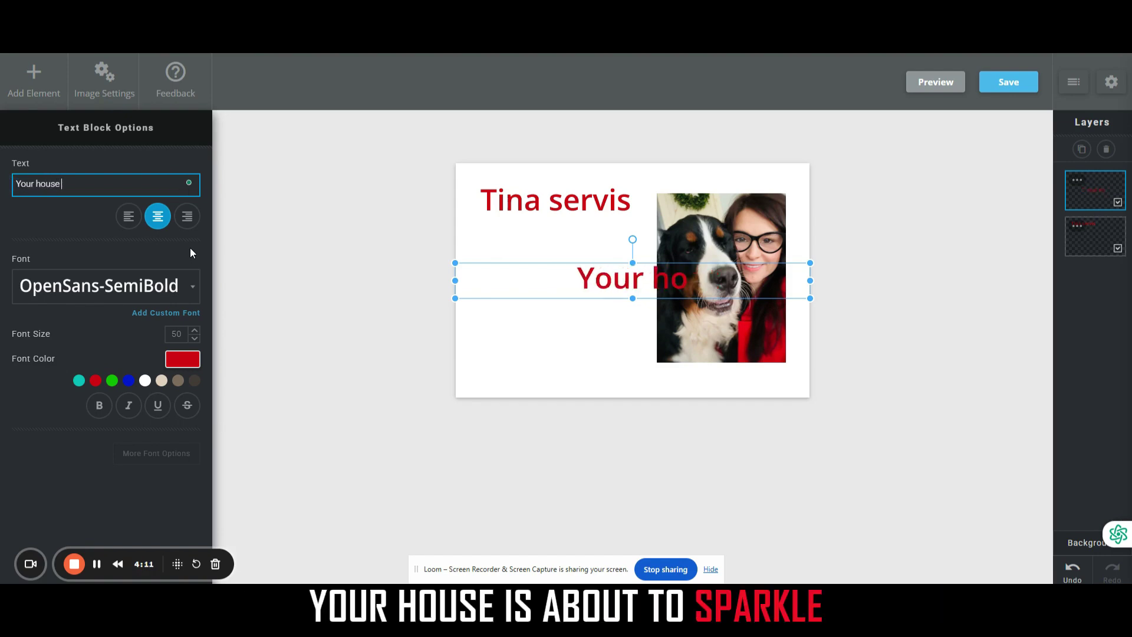
{"action": "key", "text": "BackSpace"}
{"action": "key", "text": "BackSpace"}
{"action": "key", "text": "BackSpace"}
{"action": "key", "text": "BackSpace"}
{"action": "key", "text": "BackSpace"}
{"action": "type", "text": "bout to sparkle!"}
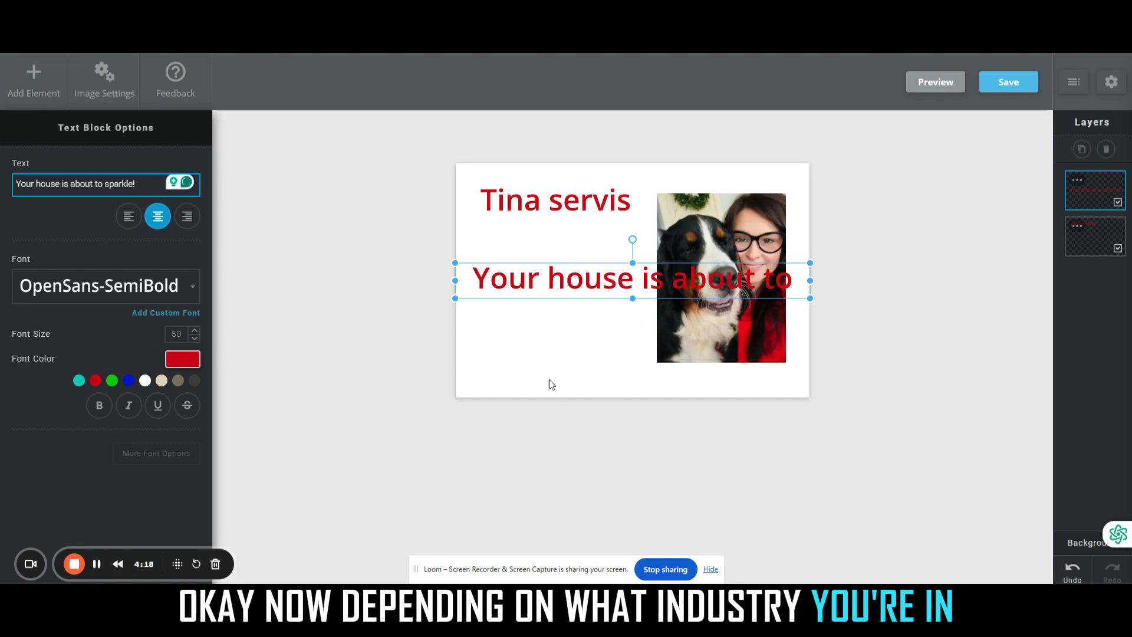
Step: Resize the tagline box to wrap onto three lines under the name, and nudge the name block down
{"action": "left_click_drag", "start_coordinate": [810, 282], "coordinate": [647, 281]}
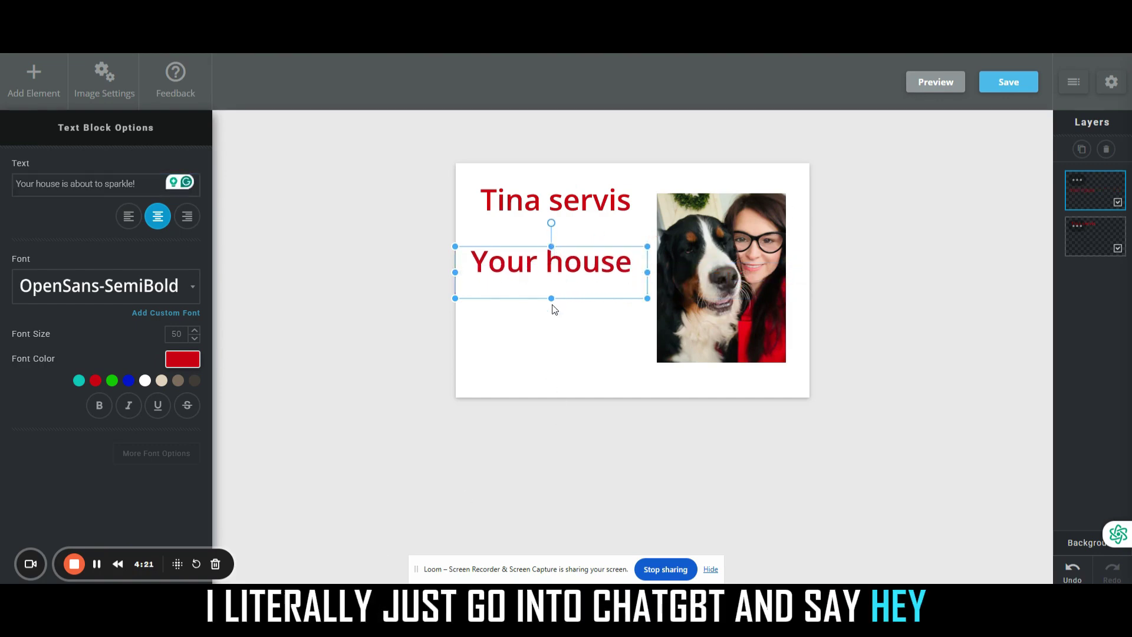
{"action": "left_click_drag", "start_coordinate": [551, 298], "coordinate": [551, 373]}
{"action": "left_click_drag", "start_coordinate": [554, 315], "coordinate": [552, 276]}
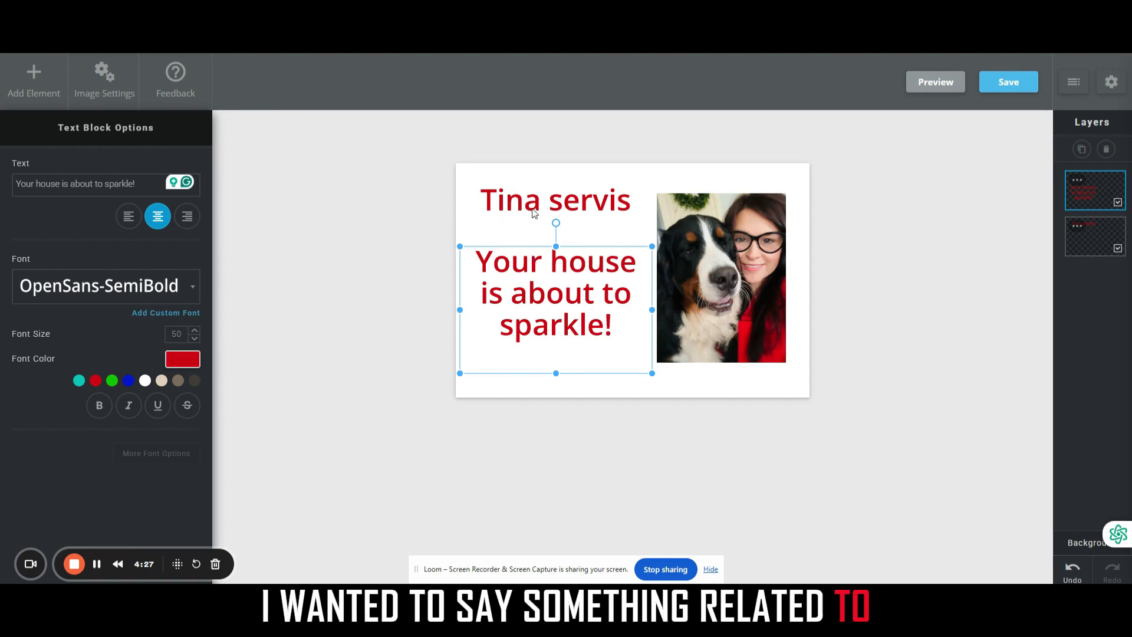
{"action": "left_click", "coordinate": [534, 208]}
{"action": "left_click_drag", "start_coordinate": [539, 207], "coordinate": [539, 215]}
{"action": "left_click", "coordinate": [553, 283]}
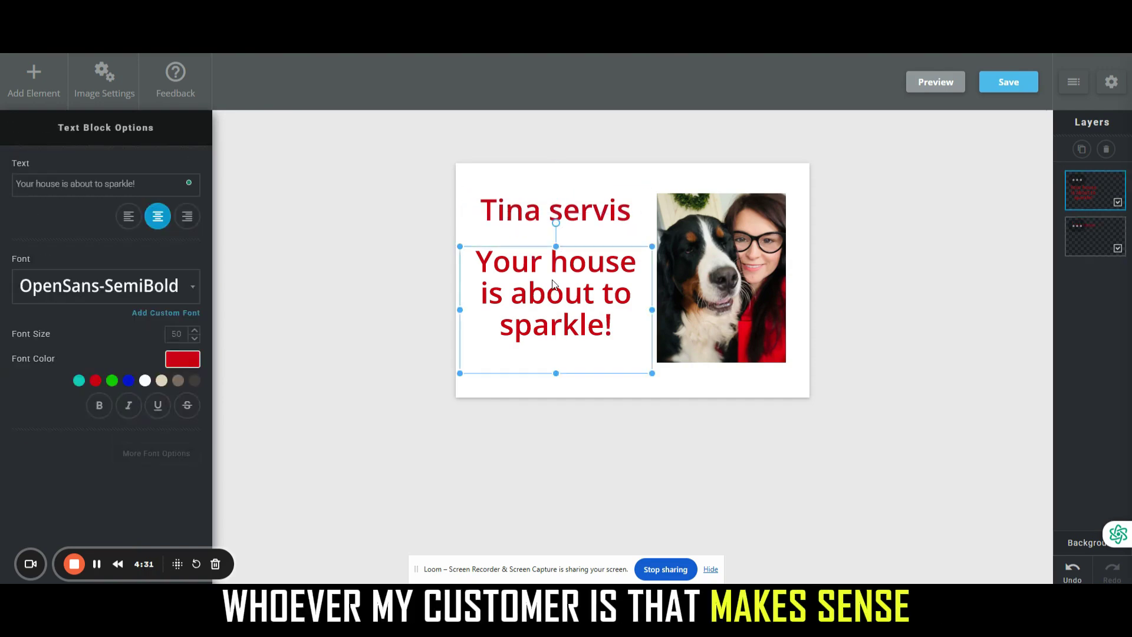
Step: Change the tagline font to Lucida Sans, after briefly trying Montserrat
{"action": "left_click", "coordinate": [37, 287]}
{"action": "left_click", "coordinate": [70, 346]}
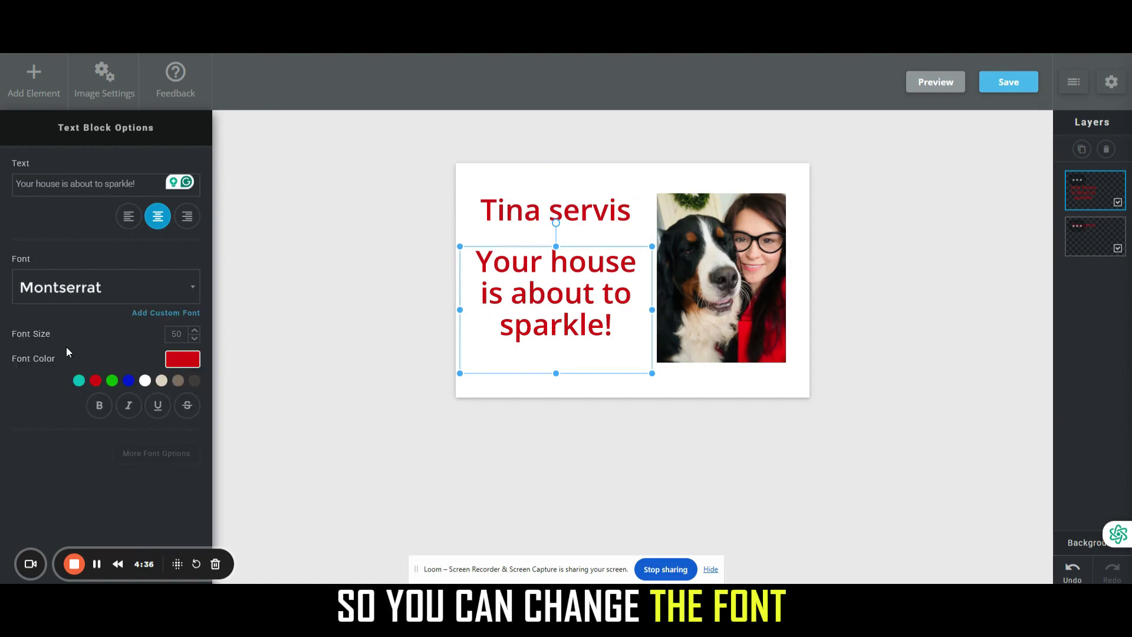
{"action": "left_click", "coordinate": [83, 286]}
{"action": "left_click", "coordinate": [79, 361]}
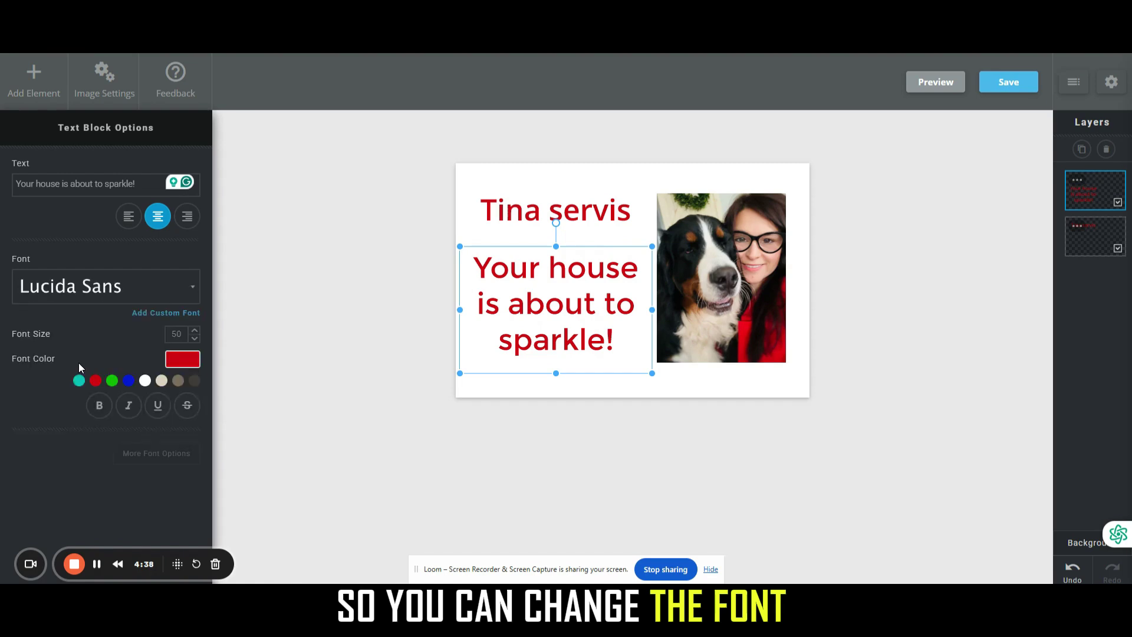
{"action": "left_click", "coordinate": [346, 379]}
Step: Review the name block's font and merge tag settings, leaving text casing unchanged
{"action": "left_click", "coordinate": [543, 202]}
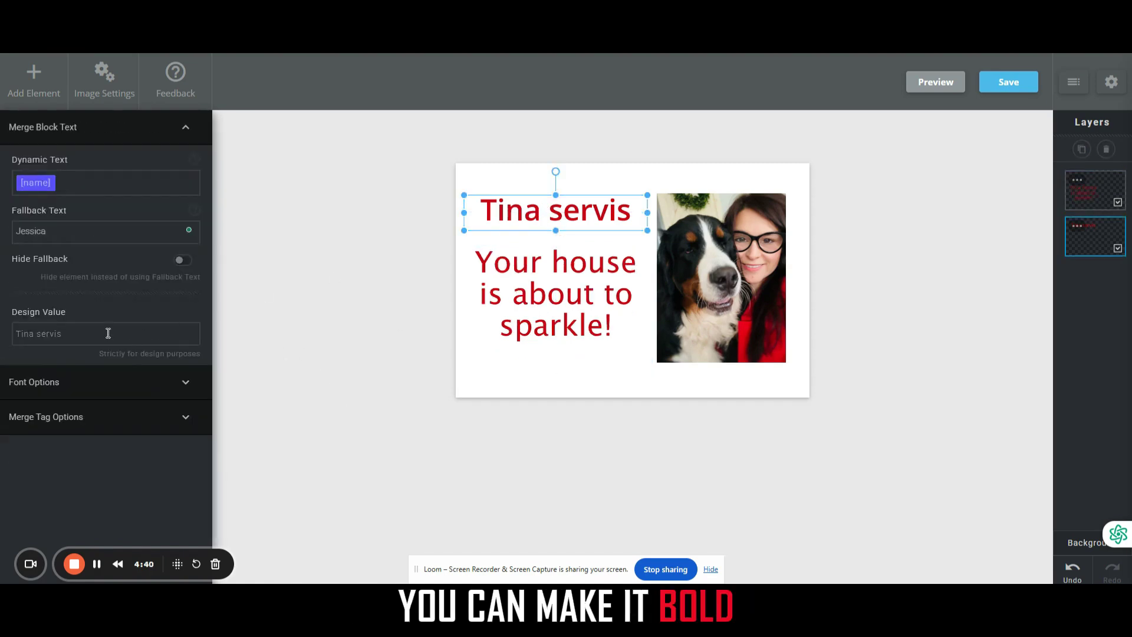
{"action": "left_click", "coordinate": [78, 388]}
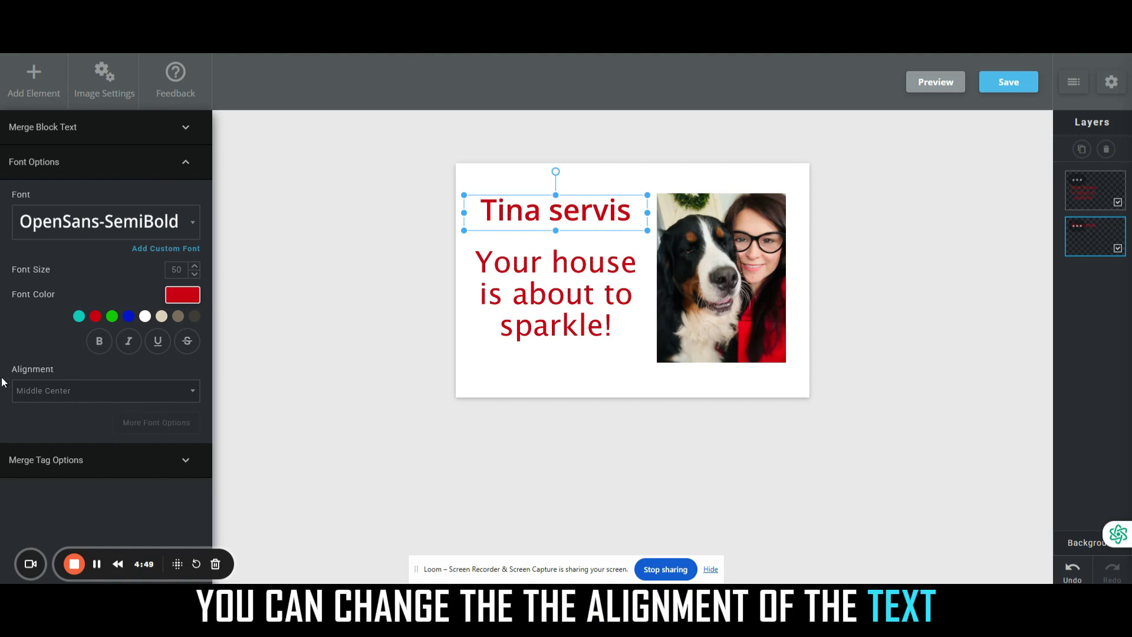
{"action": "left_click", "coordinate": [78, 455]}
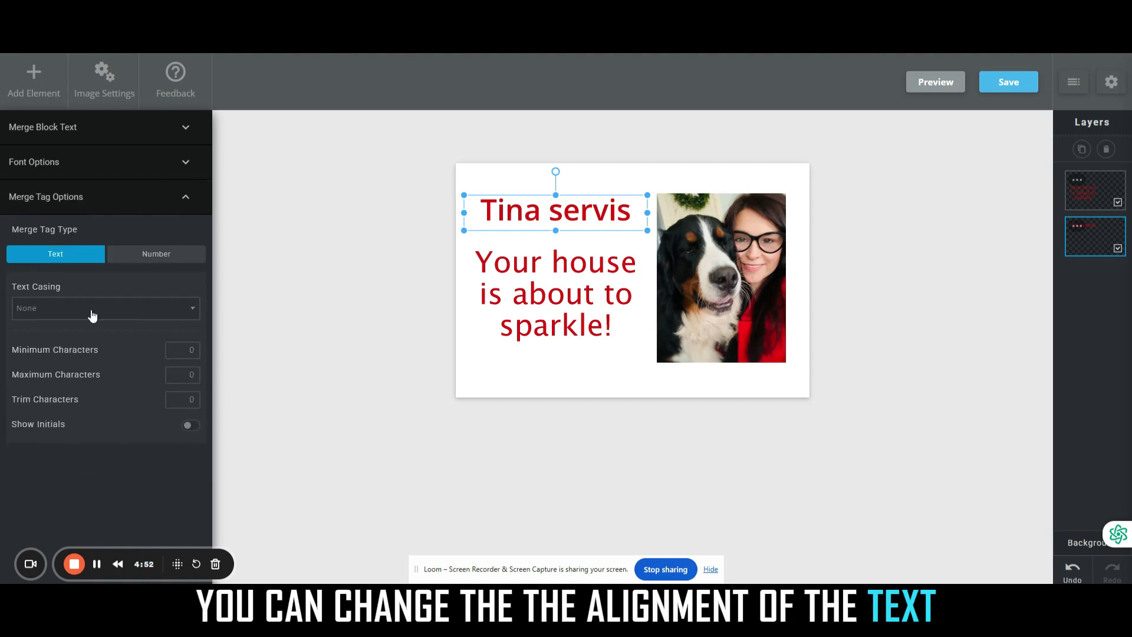
{"action": "left_click", "coordinate": [58, 309]}
{"action": "left_click", "coordinate": [47, 409]}
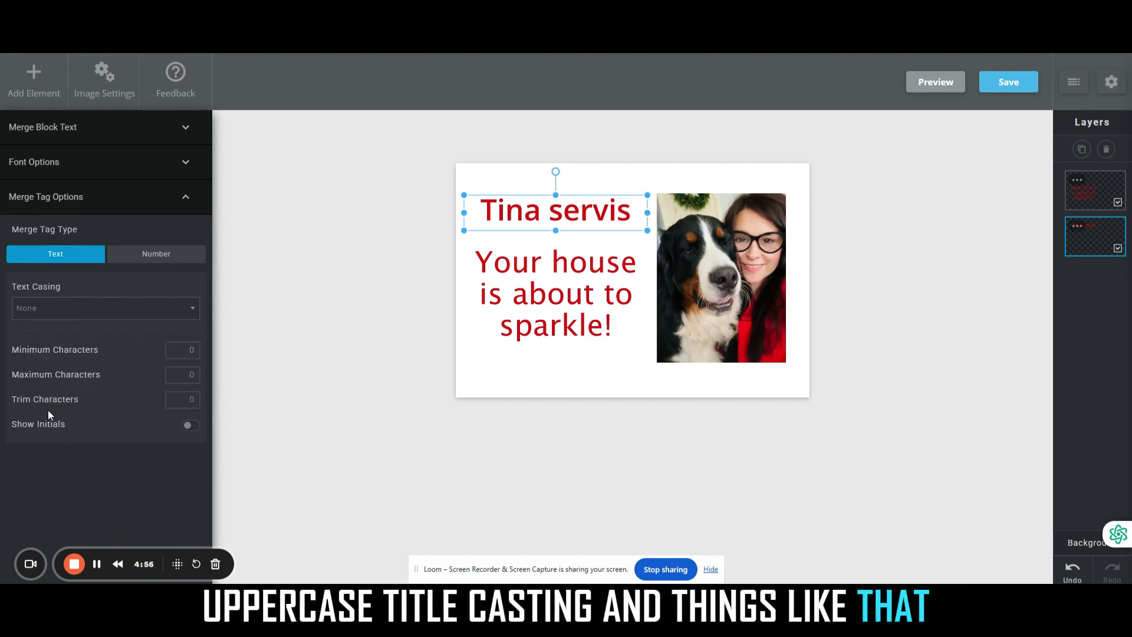
{"action": "left_click", "coordinate": [514, 280]}
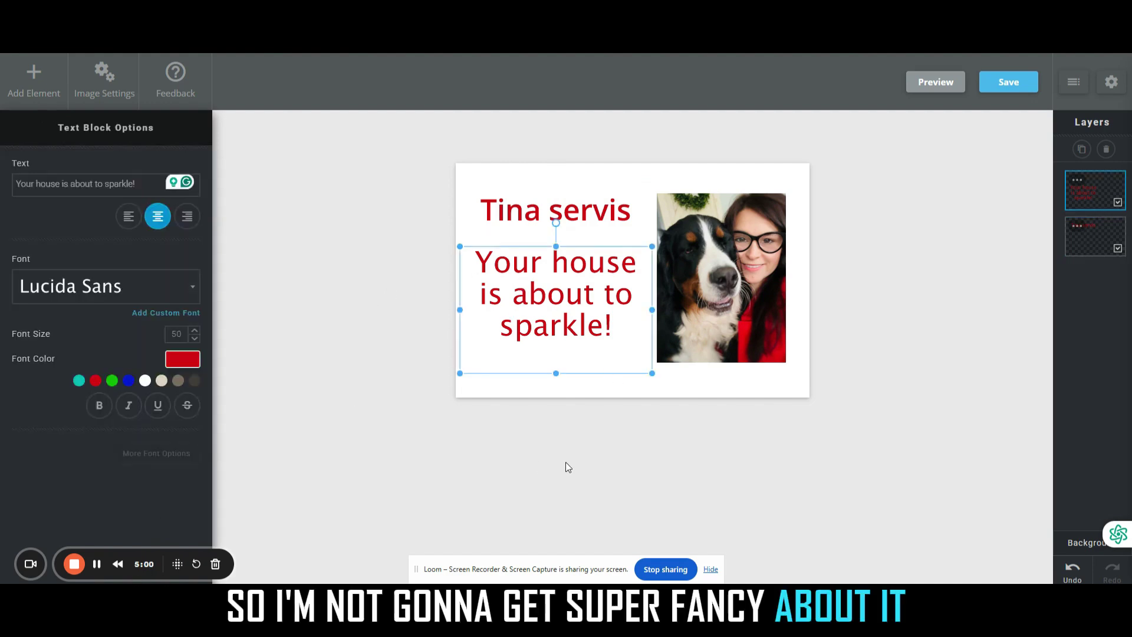
{"action": "left_click", "coordinate": [563, 374]}
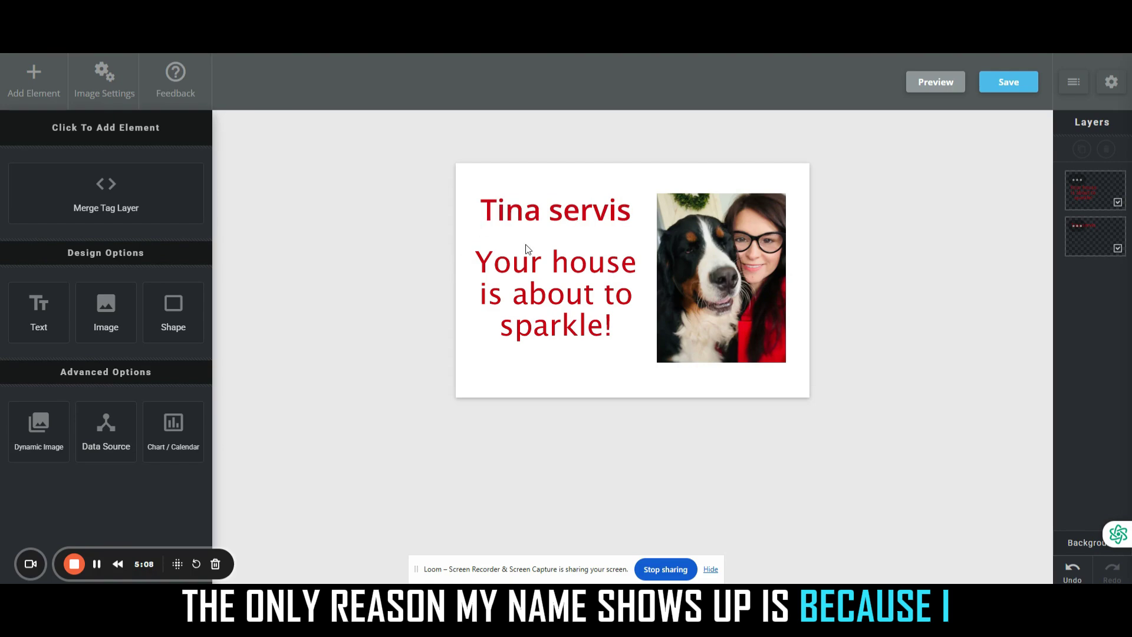
Step: Preview the image and try a couple of sample names in the name field
{"action": "left_click", "coordinate": [929, 86]}
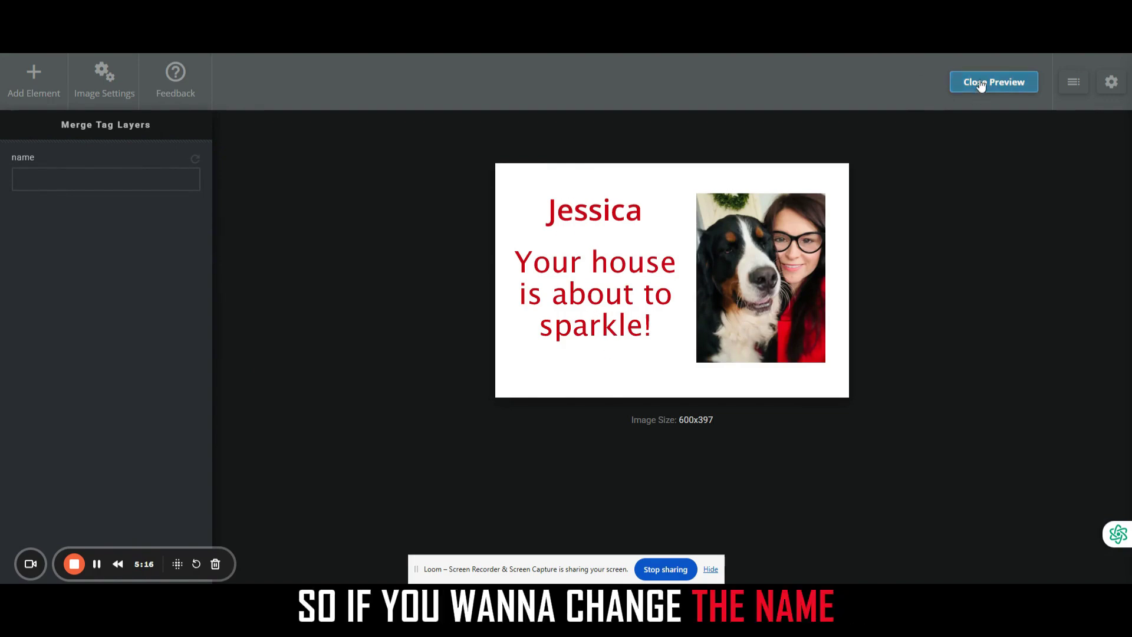
{"action": "left_click", "coordinate": [44, 179]}
{"action": "type", "text": "Frank"}
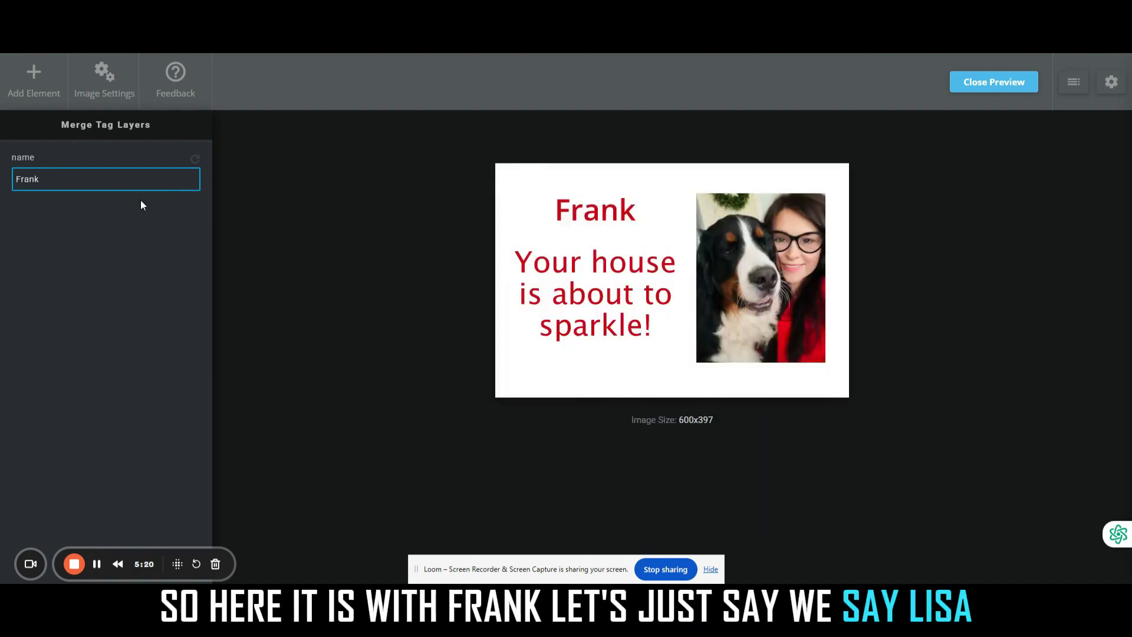
{"action": "left_click_drag", "start_coordinate": [107, 182], "coordinate": [3, 170]}
{"action": "type", "text": "Lisa"}
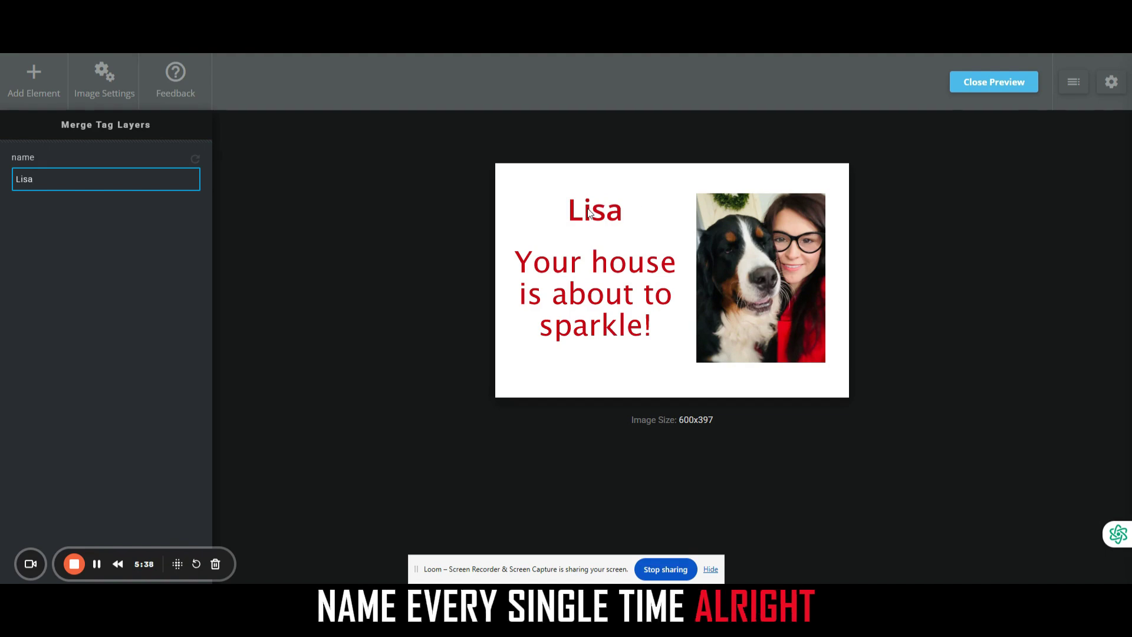
Step: Close the preview and save the design as 'Demo Image'
{"action": "left_click", "coordinate": [1011, 84]}
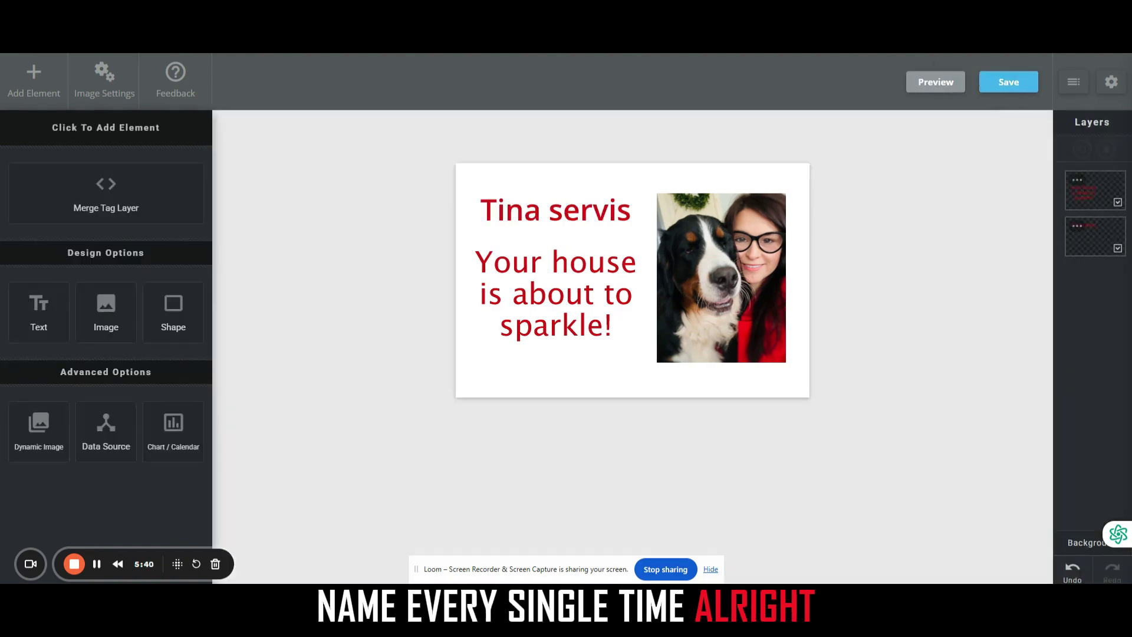
{"action": "left_click", "coordinate": [996, 85]}
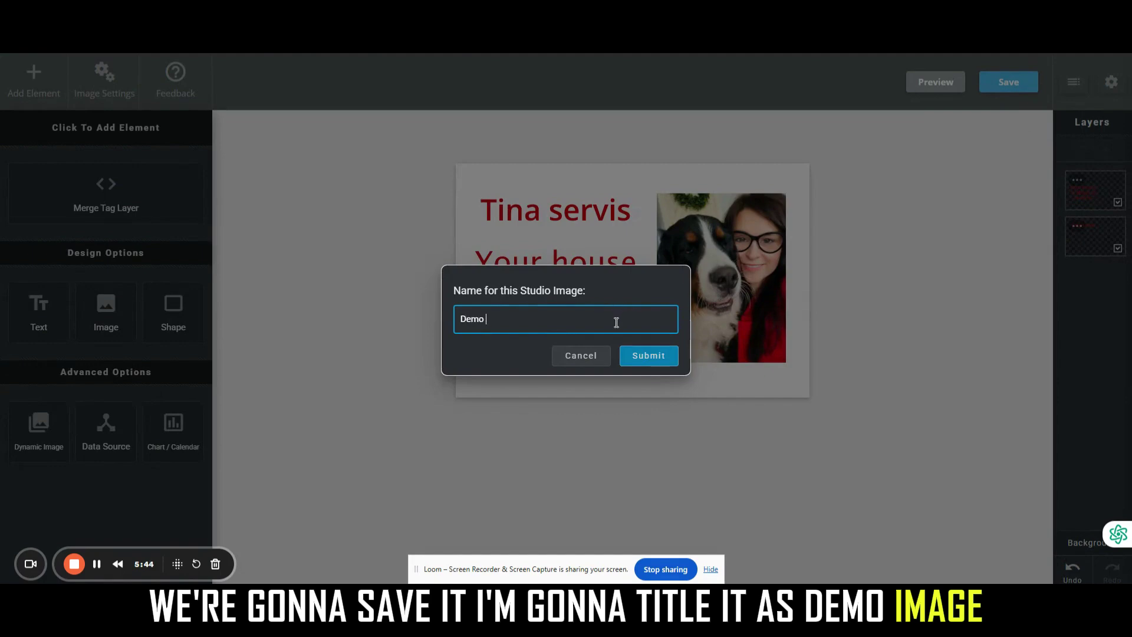
{"action": "type", "text": "Demo Image"}
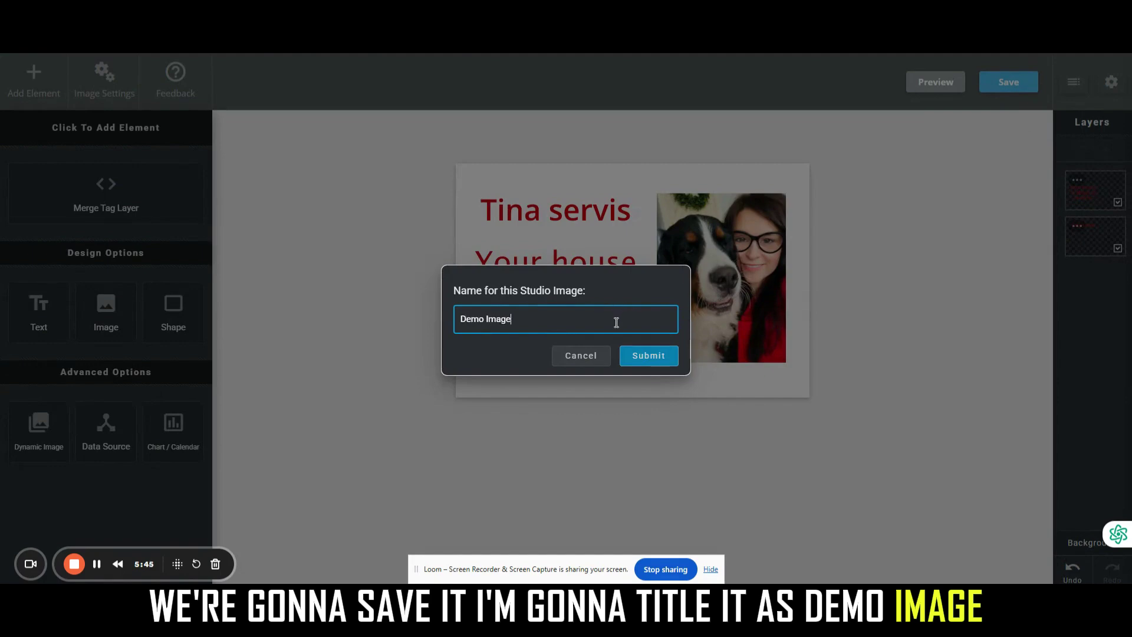
{"action": "left_click", "coordinate": [670, 355]}
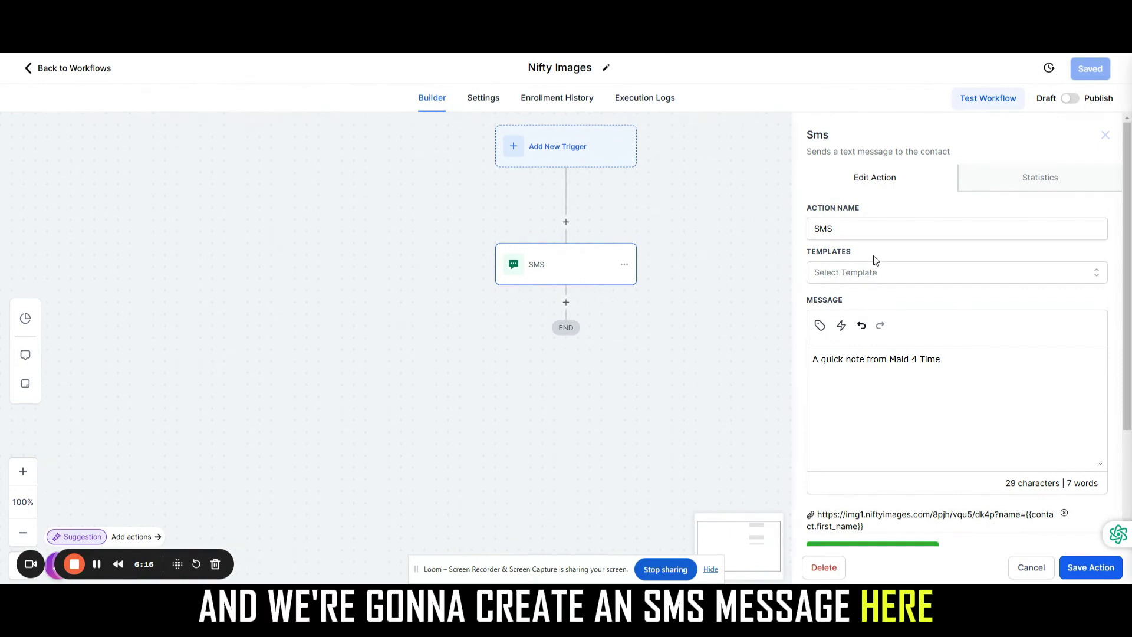
Step: Rename the SMS action 'Personal Ima', remove the attached link, and paste the image URL into the message
{"action": "left_click", "coordinate": [852, 226]}
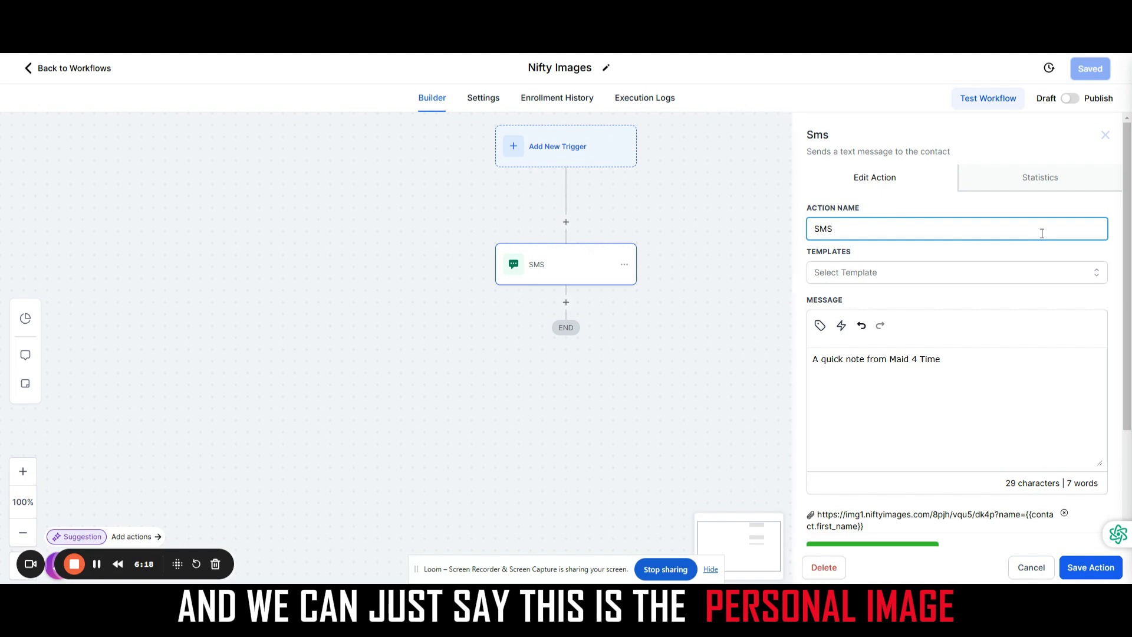
{"action": "type", "text": "Personal Image"}
{"action": "left_click", "coordinate": [1018, 366]}
{"action": "scroll", "coordinate": [1038, 357], "scroll_direction": "down", "scroll_amount": 3}
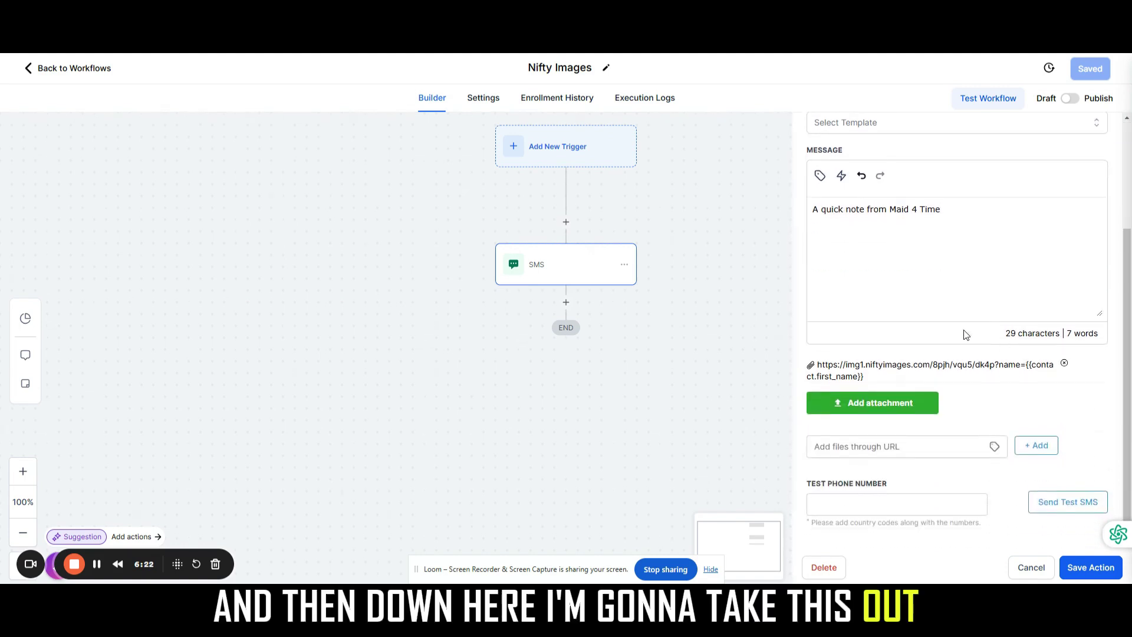
{"action": "left_click", "coordinate": [1065, 361]}
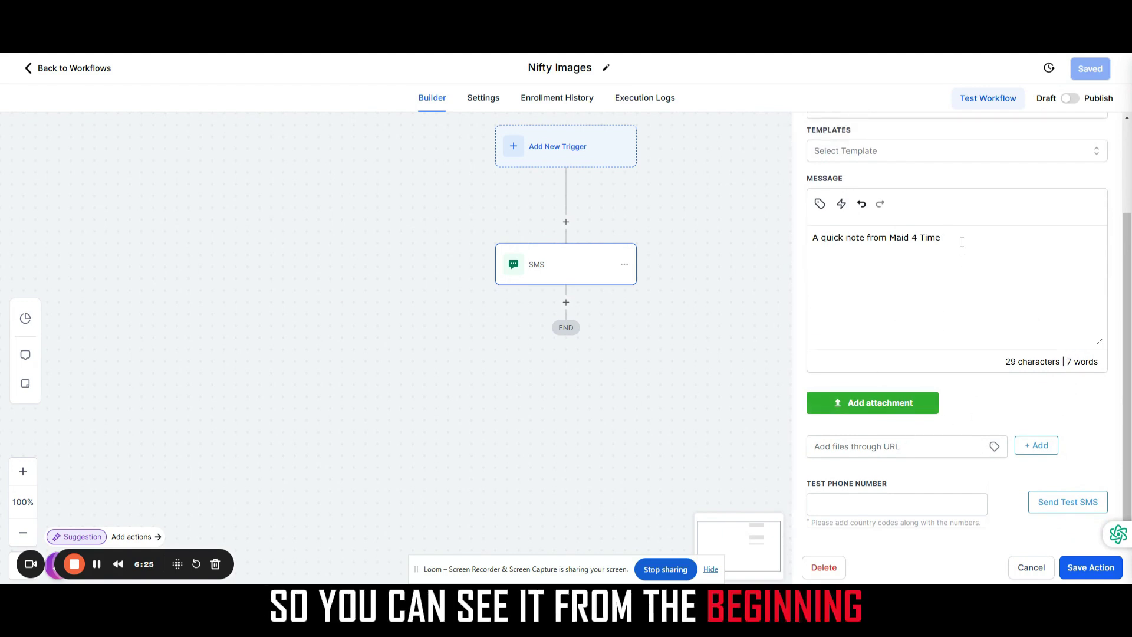
{"action": "type", "text": "https://img1.niftyimages.com/8pjh/dyu5/6k4p?name="}
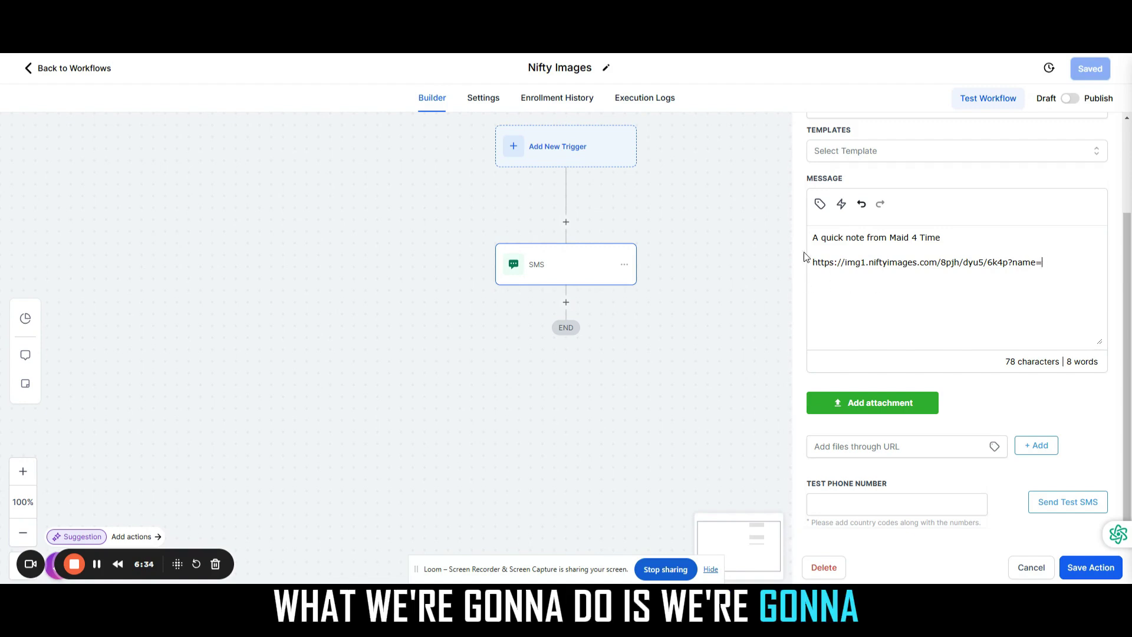
Step: Append the Contact First Name tag to the message link and paste it into the attachment URL field
{"action": "left_click", "coordinate": [820, 204]}
{"action": "left_click", "coordinate": [829, 264]}
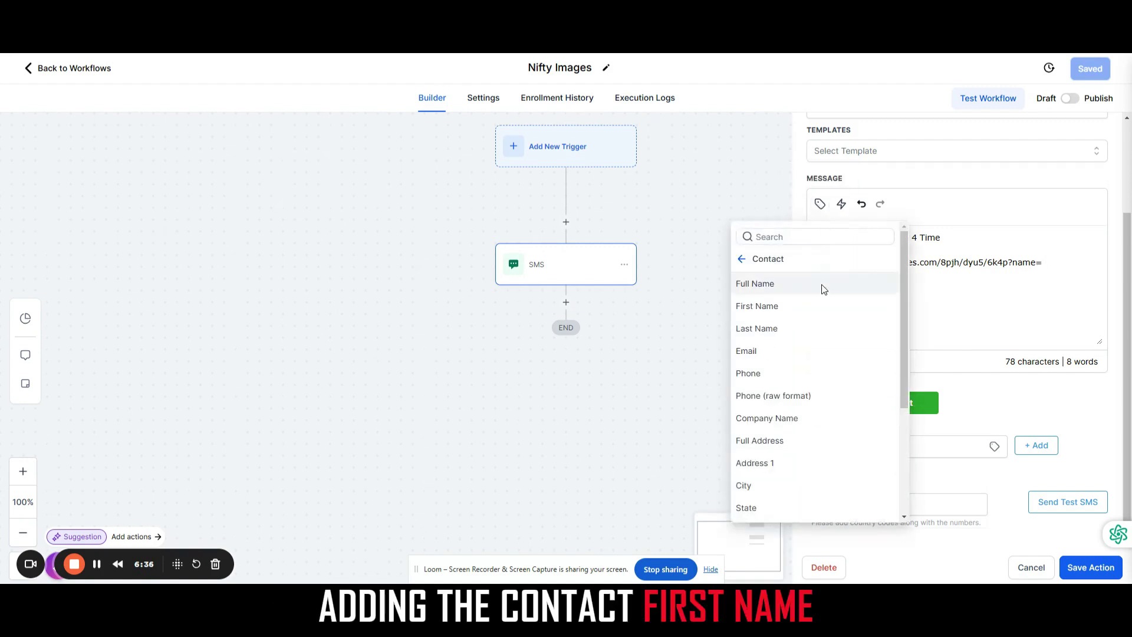
{"action": "left_click", "coordinate": [822, 306]}
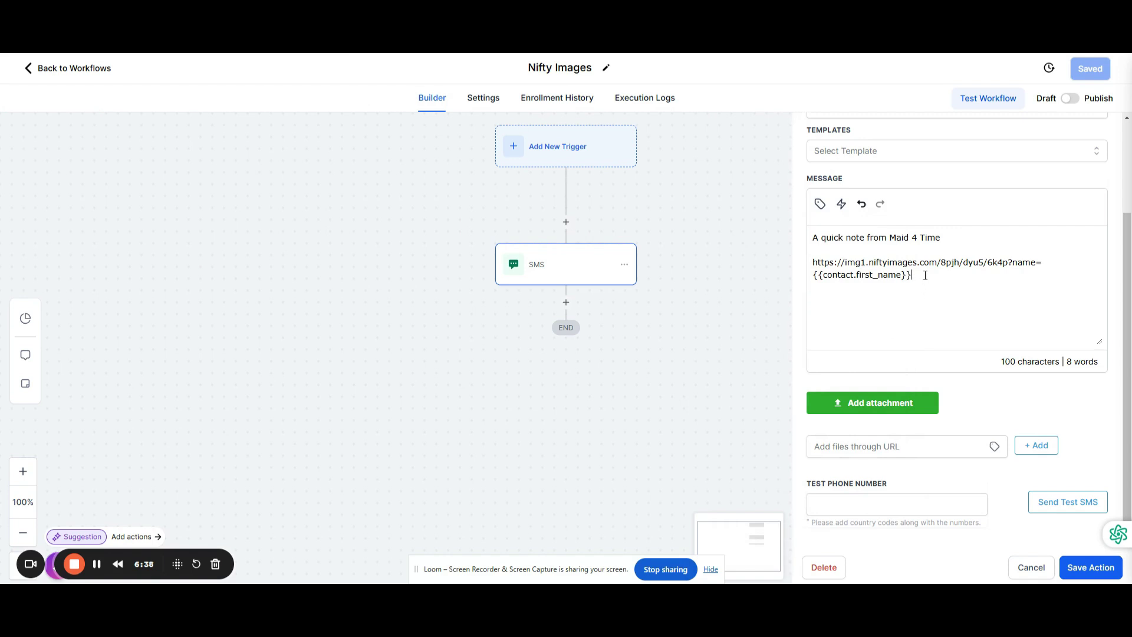
{"action": "left_click_drag", "start_coordinate": [912, 275], "coordinate": [812, 262]}
{"action": "key", "text": "ctrl+c"}
{"action": "left_click", "coordinate": [815, 446]}
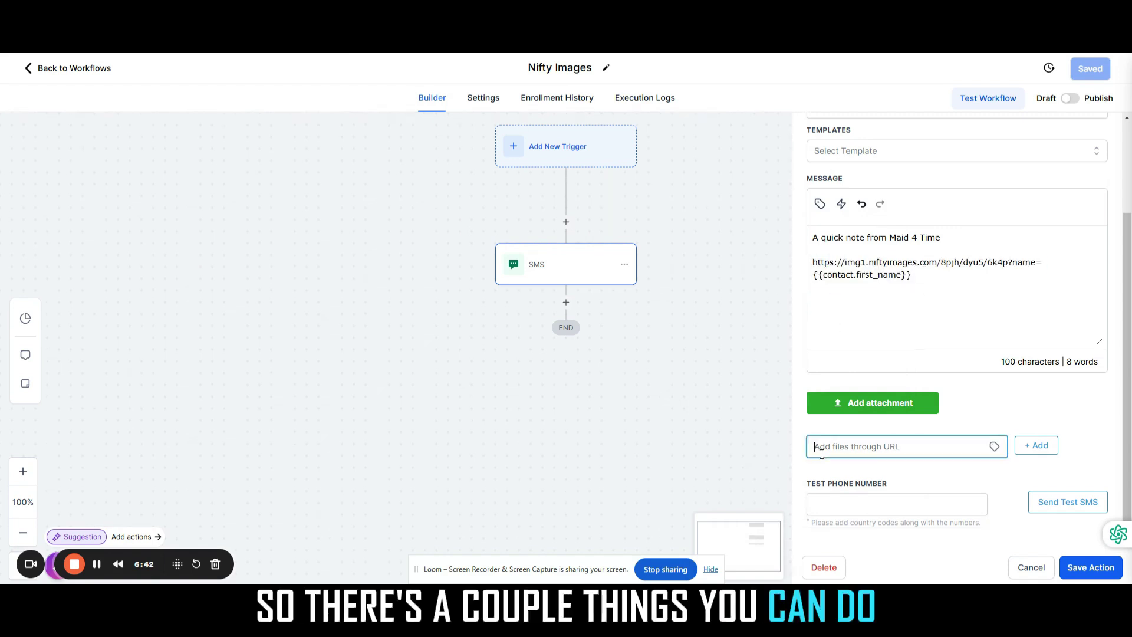
{"action": "right_click", "coordinate": [820, 449]}
{"action": "left_click", "coordinate": [851, 256]}
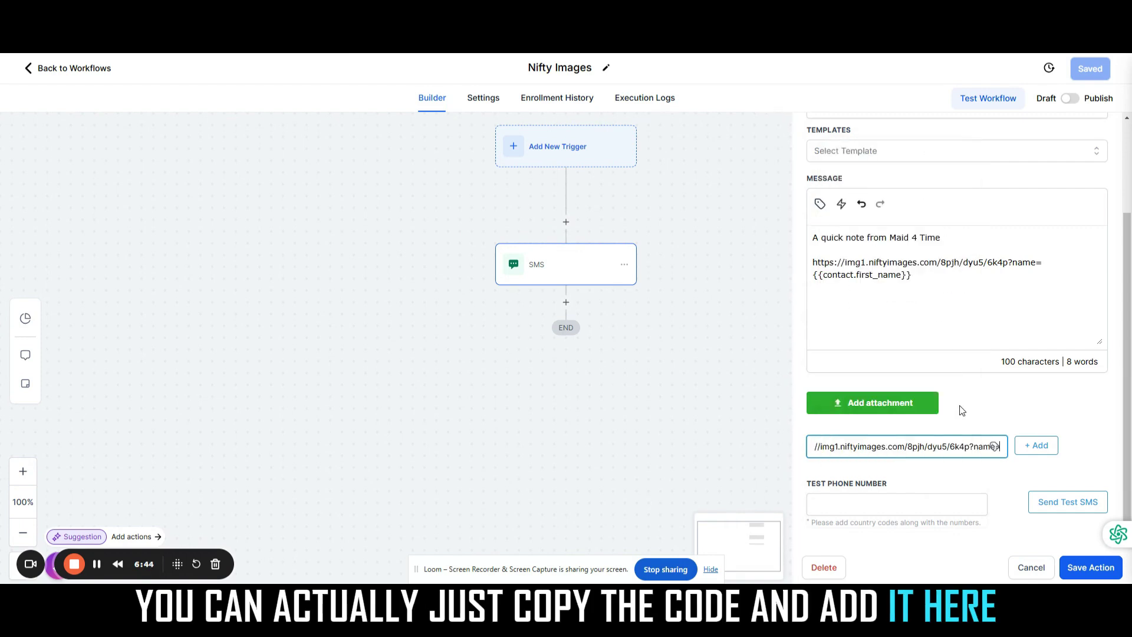
Step: Add a First Name tag to the attachment link, then cut that link out again
{"action": "left_click", "coordinate": [995, 447]}
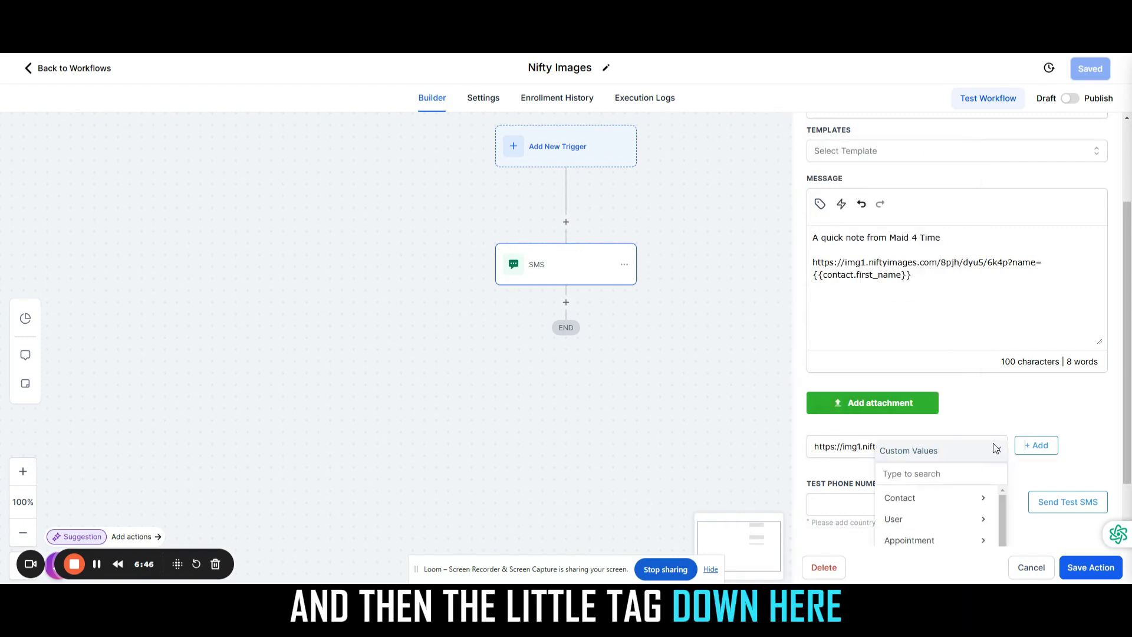
{"action": "left_click", "coordinate": [936, 498]}
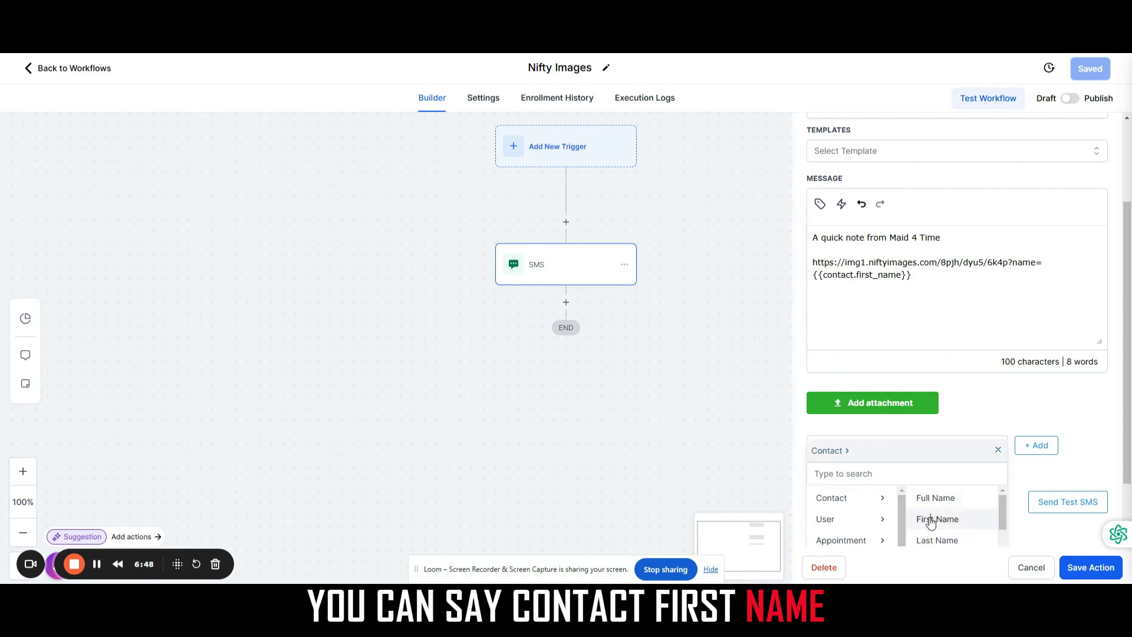
{"action": "left_click", "coordinate": [936, 519]}
{"action": "double_click", "coordinate": [878, 448]}
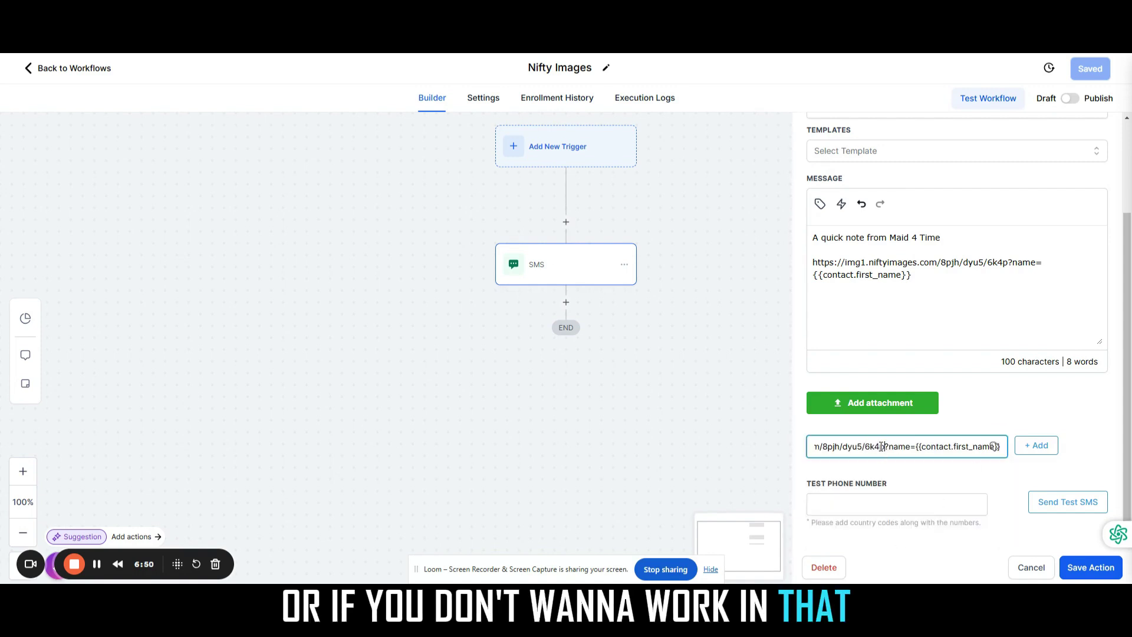
{"action": "triple_click", "coordinate": [875, 446]}
{"action": "key", "text": "ctrl+x"}
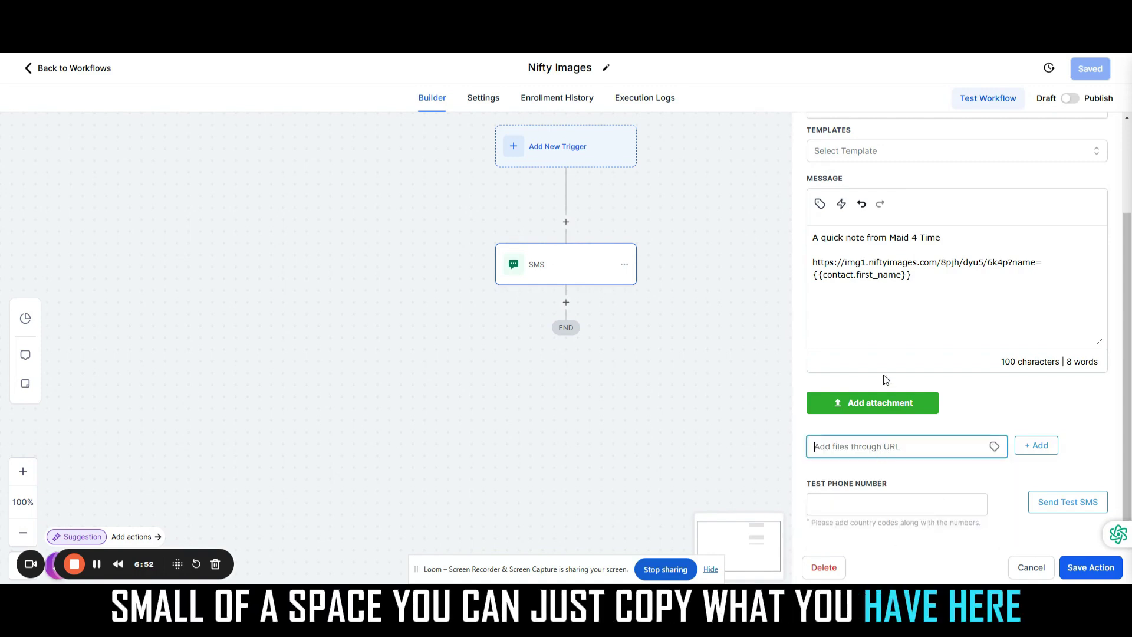
Step: Copy the tagged message link into the attachment URL field and delete all the message text
{"action": "left_click", "coordinate": [918, 269]}
{"action": "left_click_drag", "start_coordinate": [918, 268], "coordinate": [811, 265]}
{"action": "key", "text": "ctrl+c"}
{"action": "left_click", "coordinate": [887, 447]}
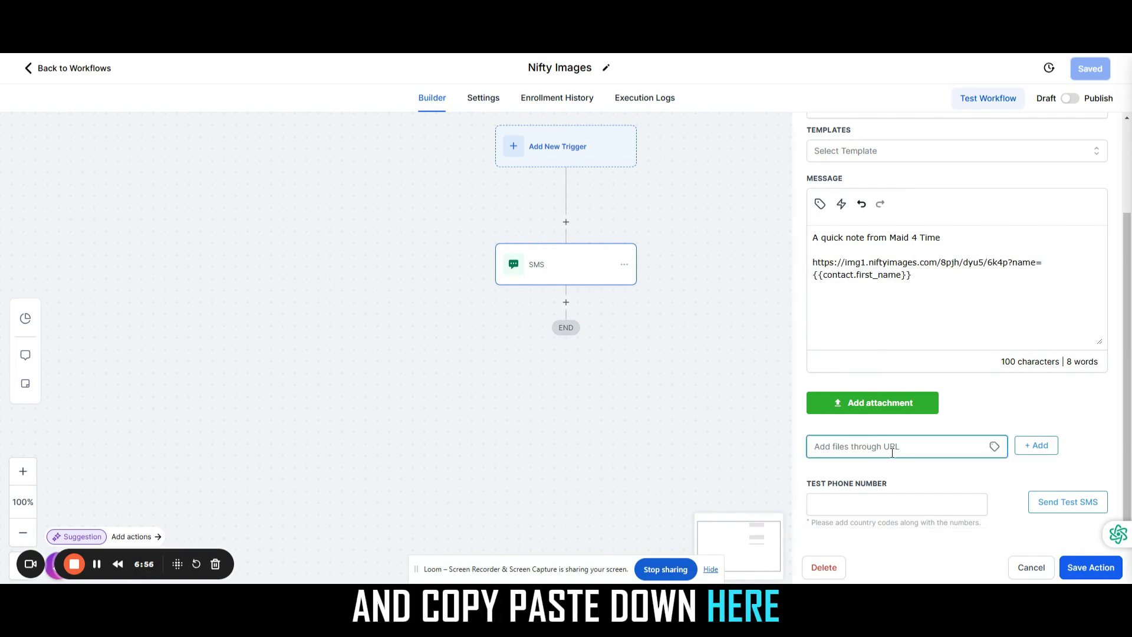
{"action": "key", "text": "ctrl+v"}
{"action": "left_click", "coordinate": [984, 406]}
{"action": "left_click_drag", "start_coordinate": [935, 283], "coordinate": [809, 236]}
{"action": "key", "text": "BackSpace"}
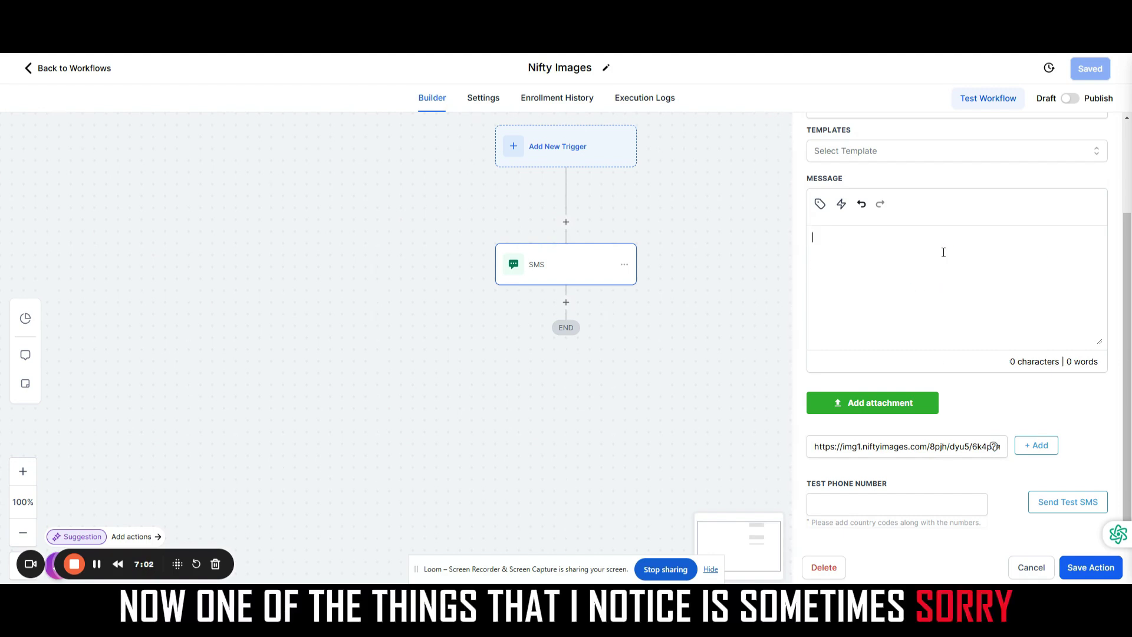
Step: Attach the NiftyImages first-name image link to the SMS action, leaving the message empty
{"action": "left_click", "coordinate": [1028, 445]}
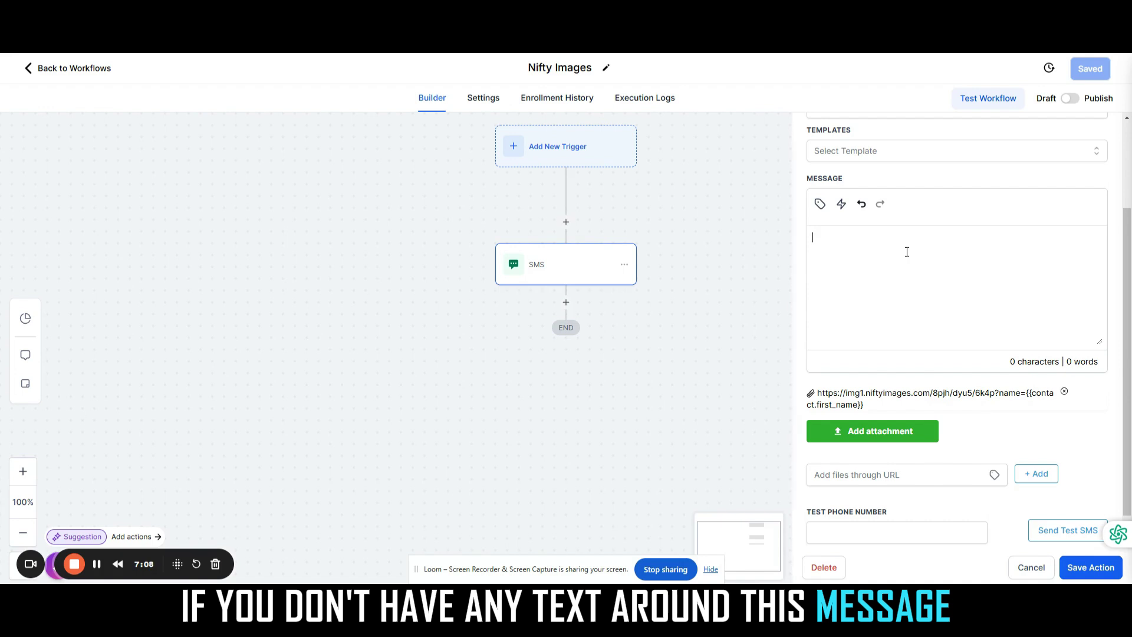
{"action": "left_click", "coordinate": [907, 252]}
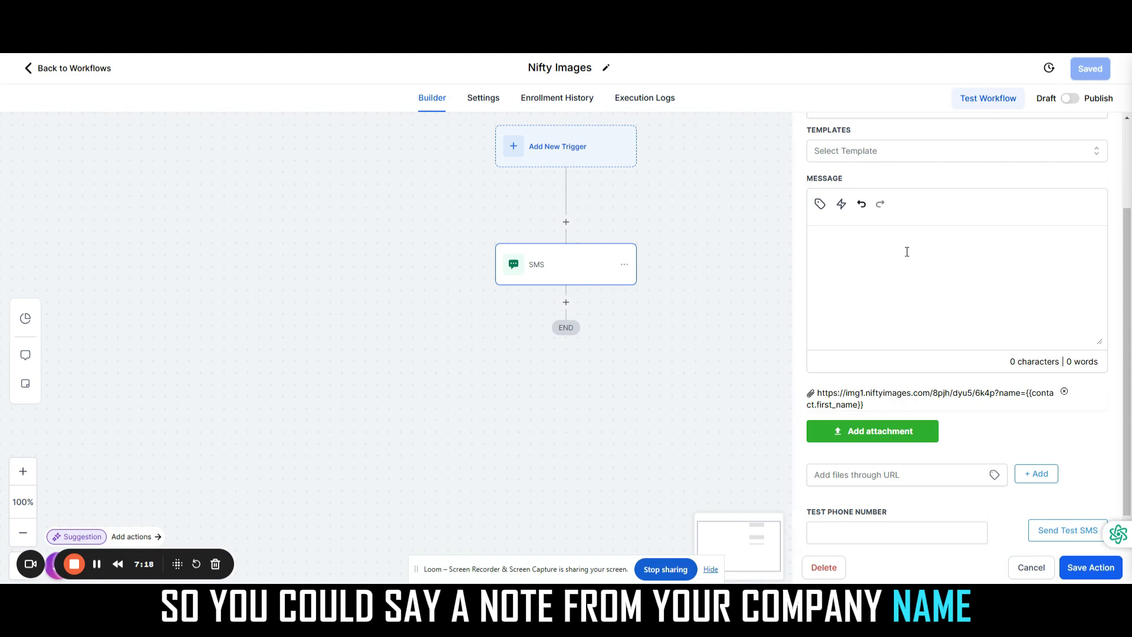
Step: Try several drafts, then set the SMS text to 'See you Soon! Maid 4 Time'
{"action": "type", "text": "A note from Maid 4 Time"}
{"action": "scroll", "coordinate": [907, 252], "scroll_direction": "down", "scroll_amount": 1}
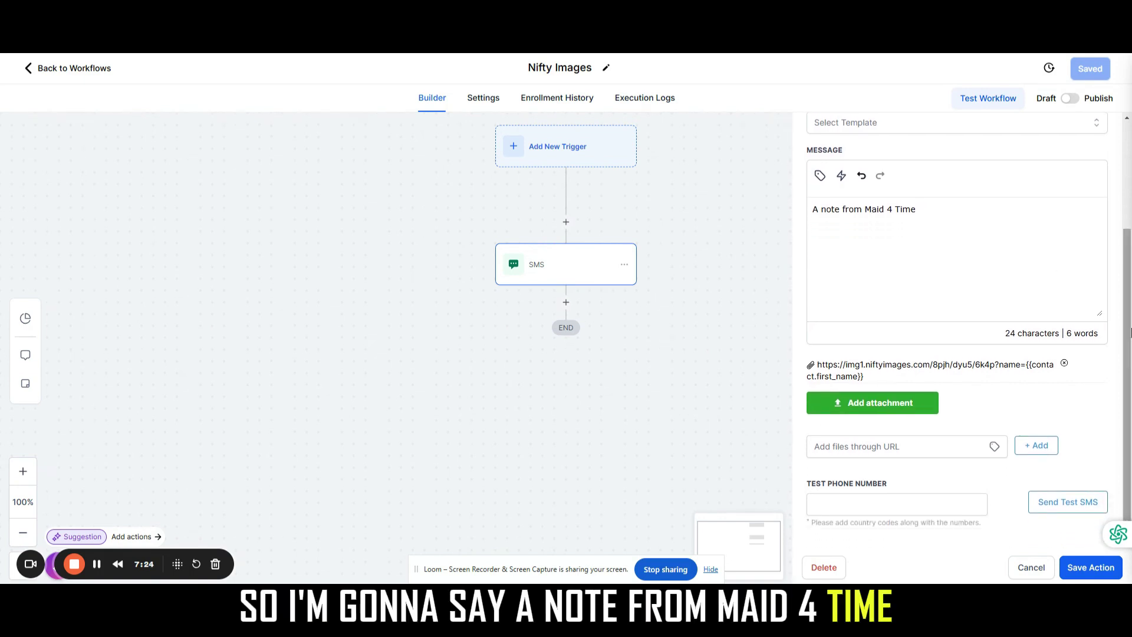
{"action": "triple_click", "coordinate": [952, 207]}
{"action": "type", "text": "Hey Ther"}
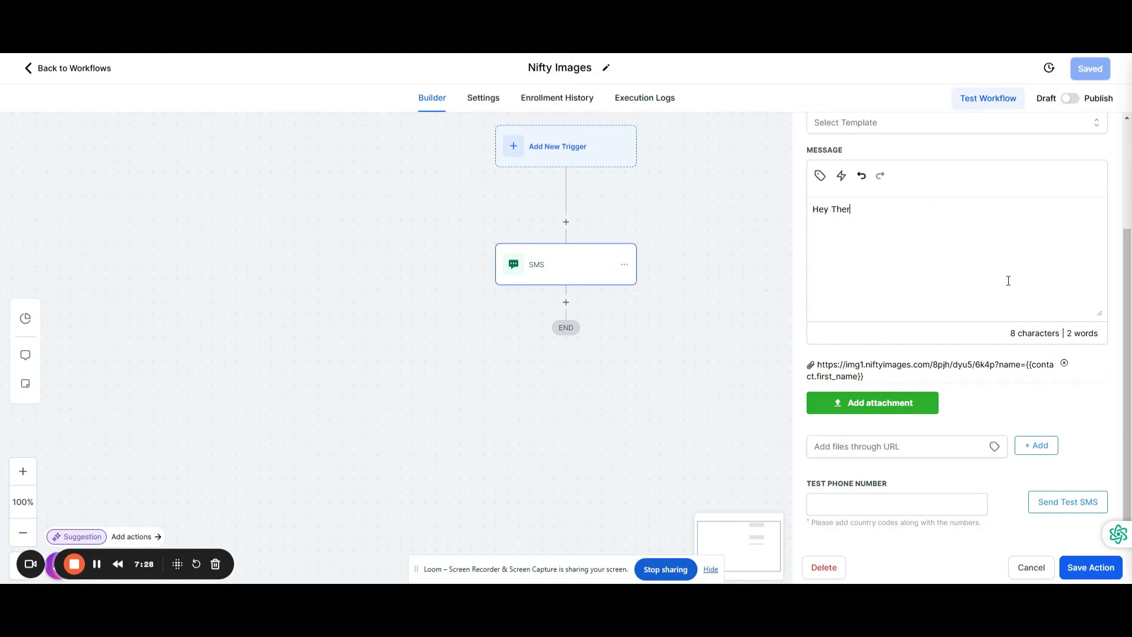
{"action": "type", "text": "e!"}
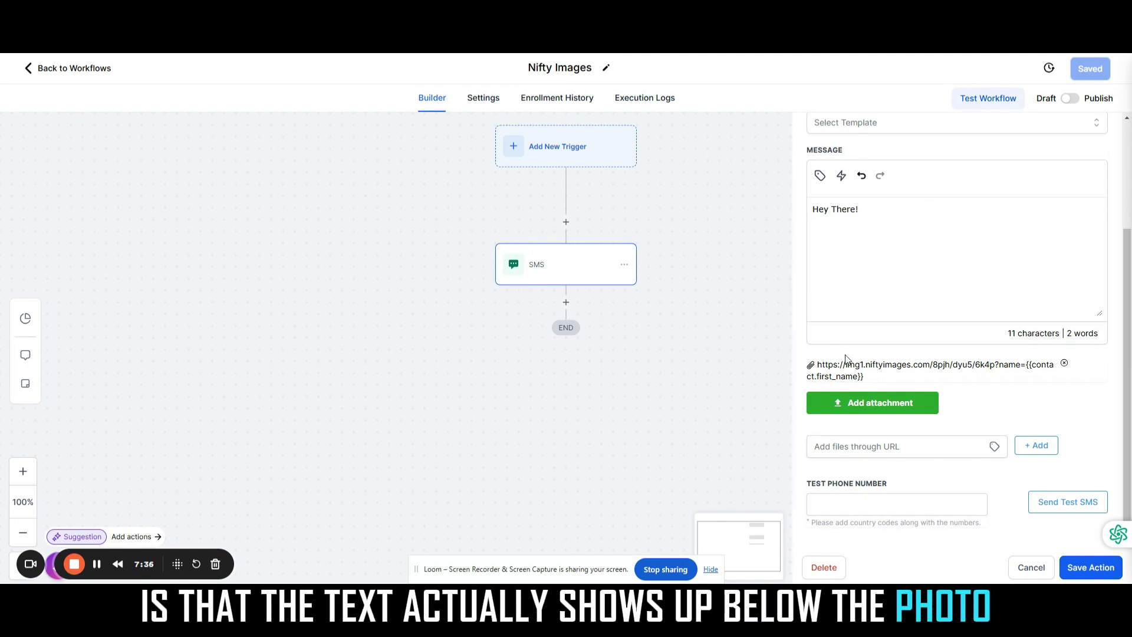
{"action": "triple_click", "coordinate": [860, 212]}
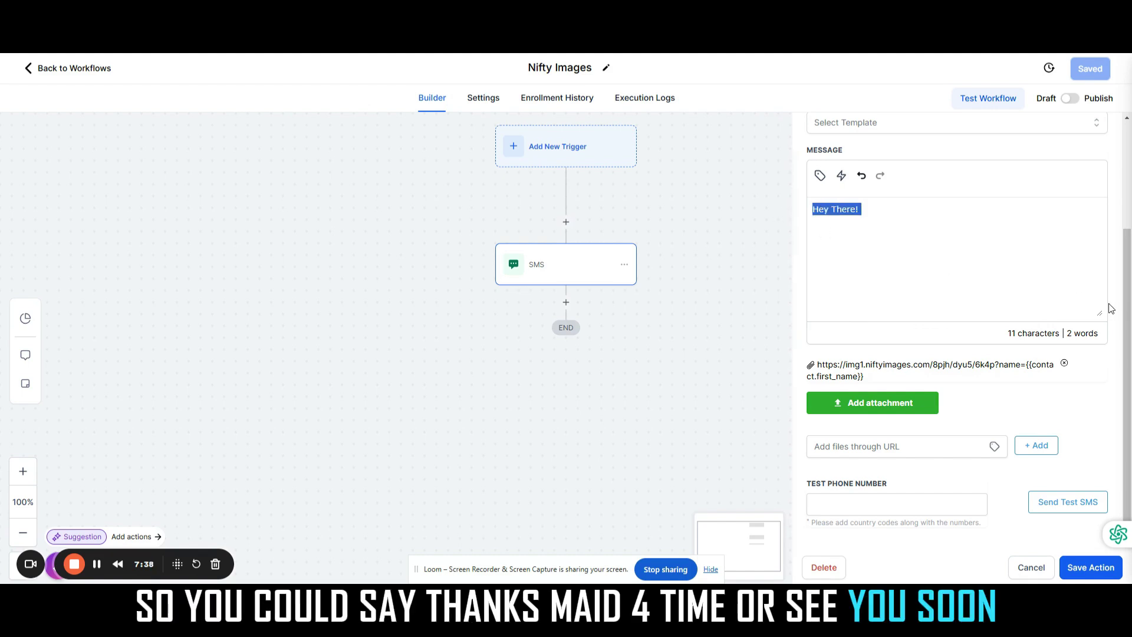
{"action": "type", "text": "Thanks"}
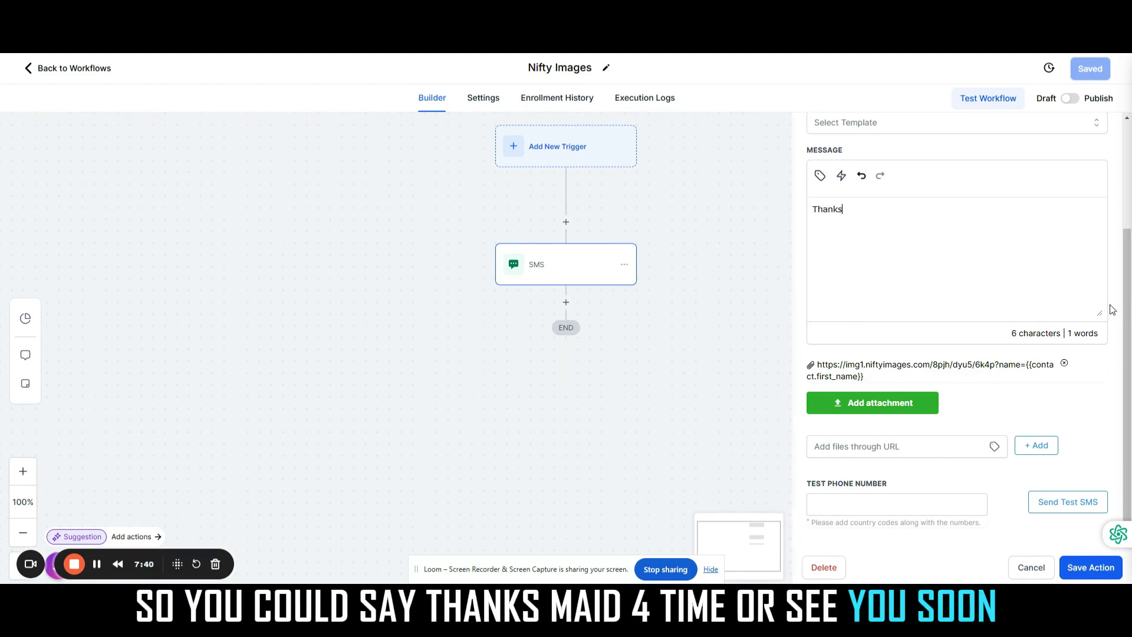
{"action": "type", "text": " Maid 4 Time"}
{"action": "key", "text": "BackSpace"}
{"action": "key", "text": "BackSpace"}
{"action": "key", "text": "BackSpace"}
{"action": "key", "text": "BackSpace"}
{"action": "key", "text": "BackSpace"}
{"action": "key", "text": "BackSpace"}
{"action": "key", "text": "BackSpace"}
{"action": "key", "text": "BackSpace"}
{"action": "key", "text": "BackSpace"}
{"action": "key", "text": "BackSpace"}
{"action": "key", "text": "BackSpace"}
{"action": "key", "text": "BackSpace"}
{"action": "key", "text": "BackSpace"}
{"action": "key", "text": "BackSpace"}
{"action": "key", "text": "BackSpace"}
{"action": "key", "text": "BackSpace"}
{"action": "key", "text": "BackSpace"}
{"action": "key", "text": "BackSpace"}
{"action": "type", "text": "See you Soon!  Maid 4 Ti"}
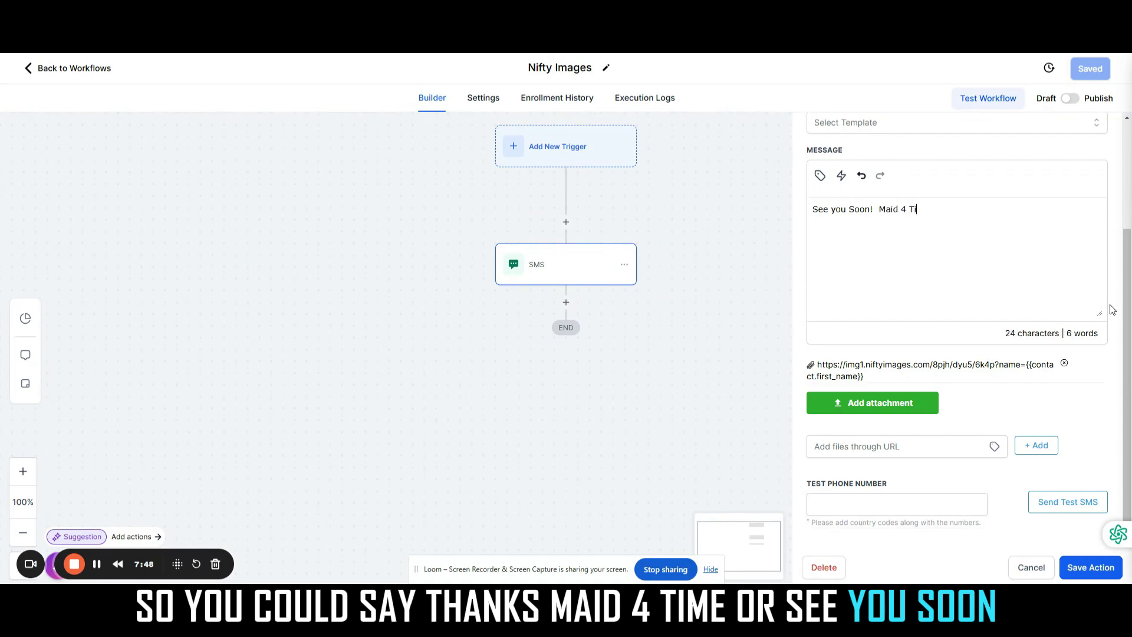
{"action": "type", "text": "me"}
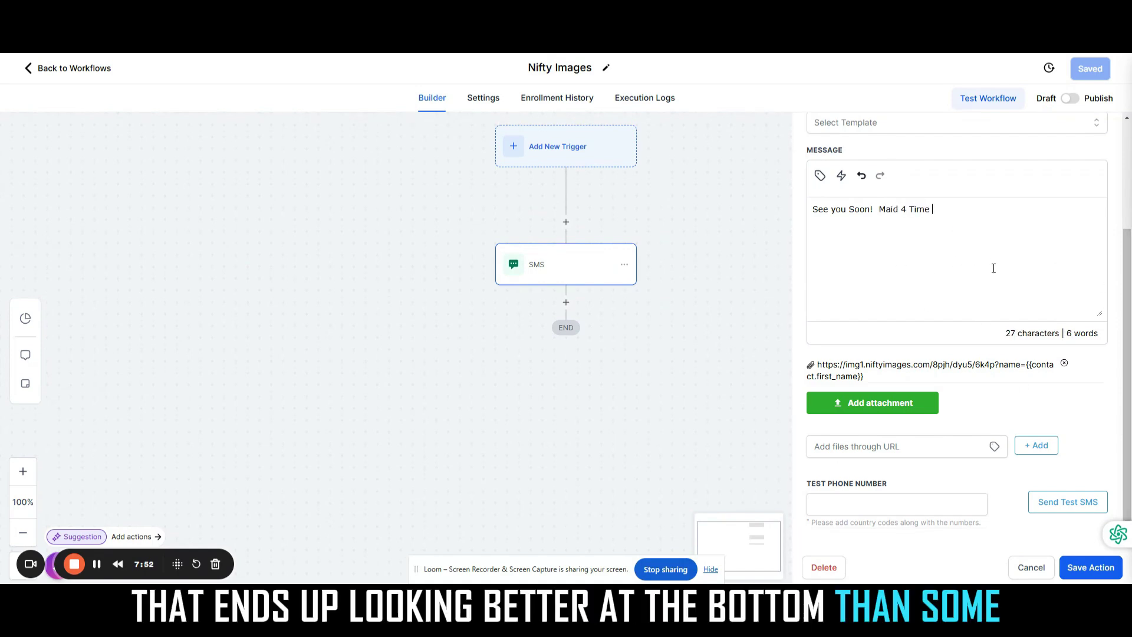
Step: Send a test SMS to your own phone number and save the SMS action
{"action": "left_click", "coordinate": [869, 498]}
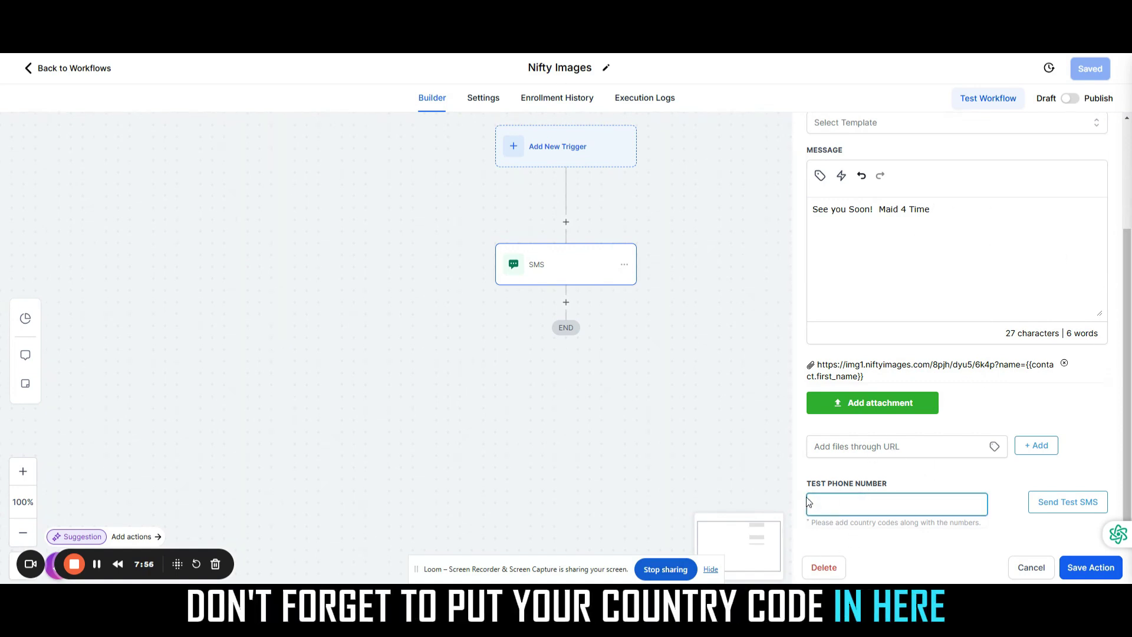
{"action": "key", "text": "ctrl+v"}
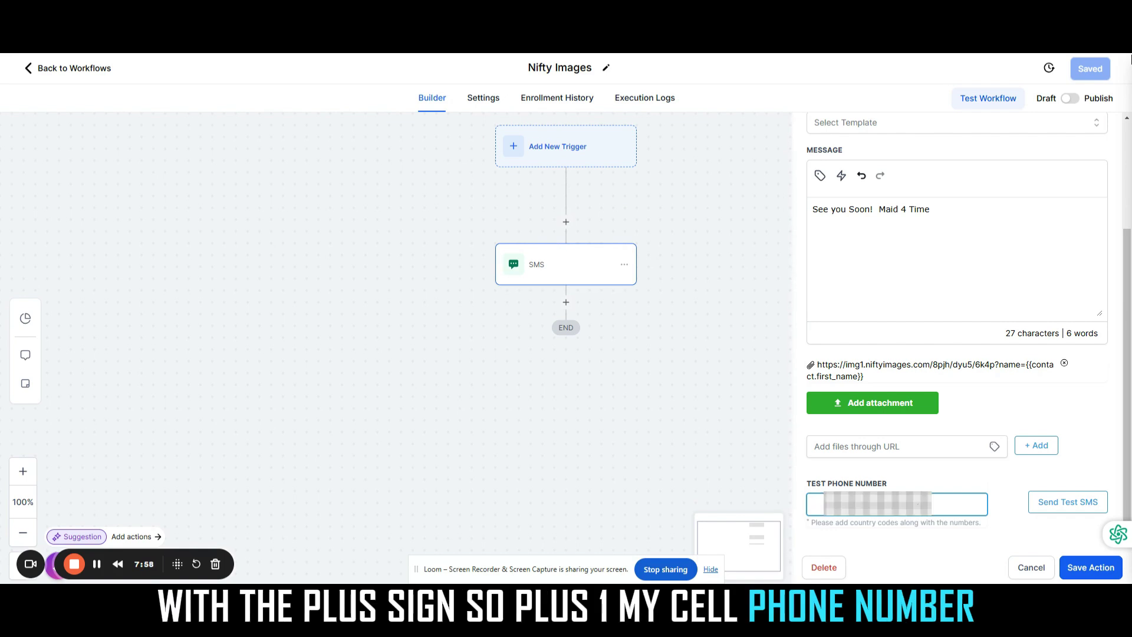
{"action": "type", "text": "1"}
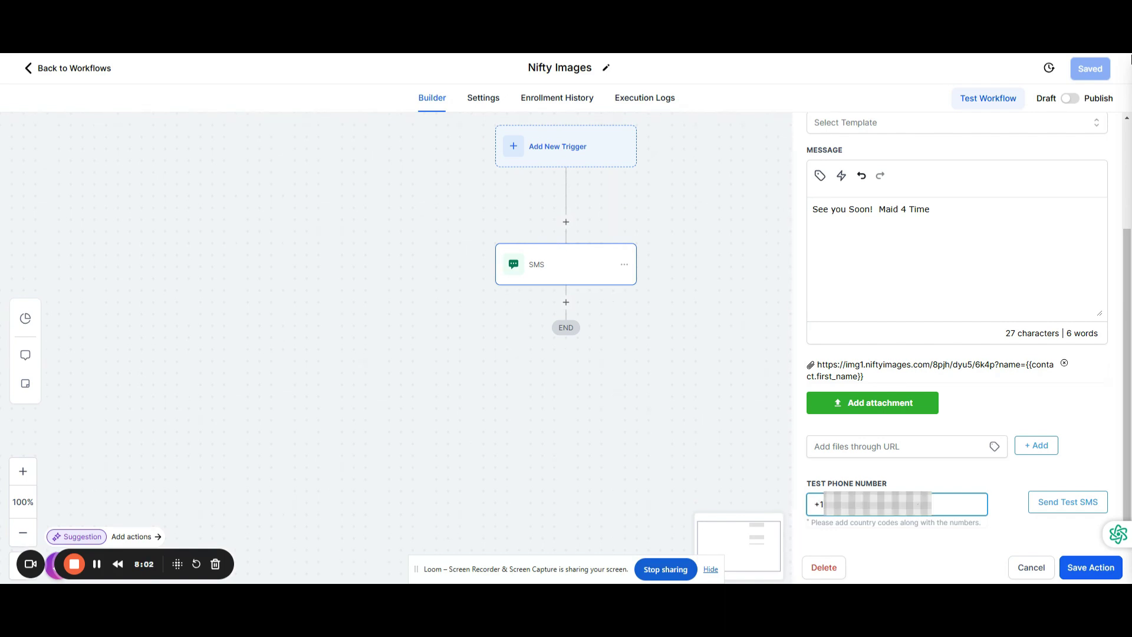
{"action": "left_click", "coordinate": [1061, 506]}
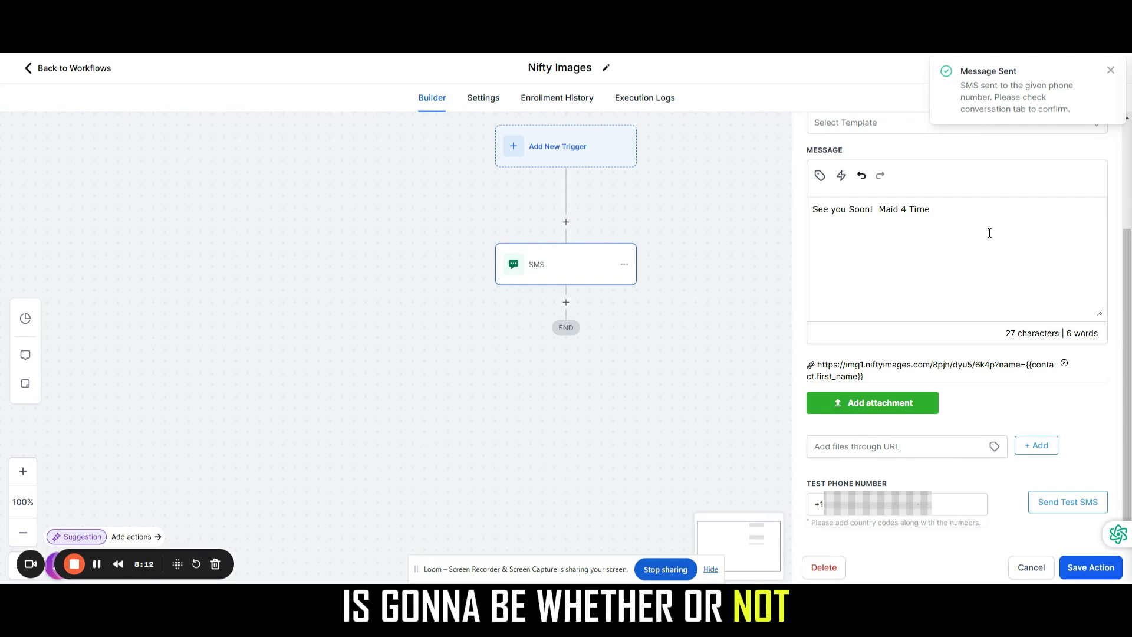
{"action": "left_click", "coordinate": [1077, 568]}
Step: Save the workflow and view the received test SMS with the personalized image
{"action": "left_click", "coordinate": [1093, 70]}
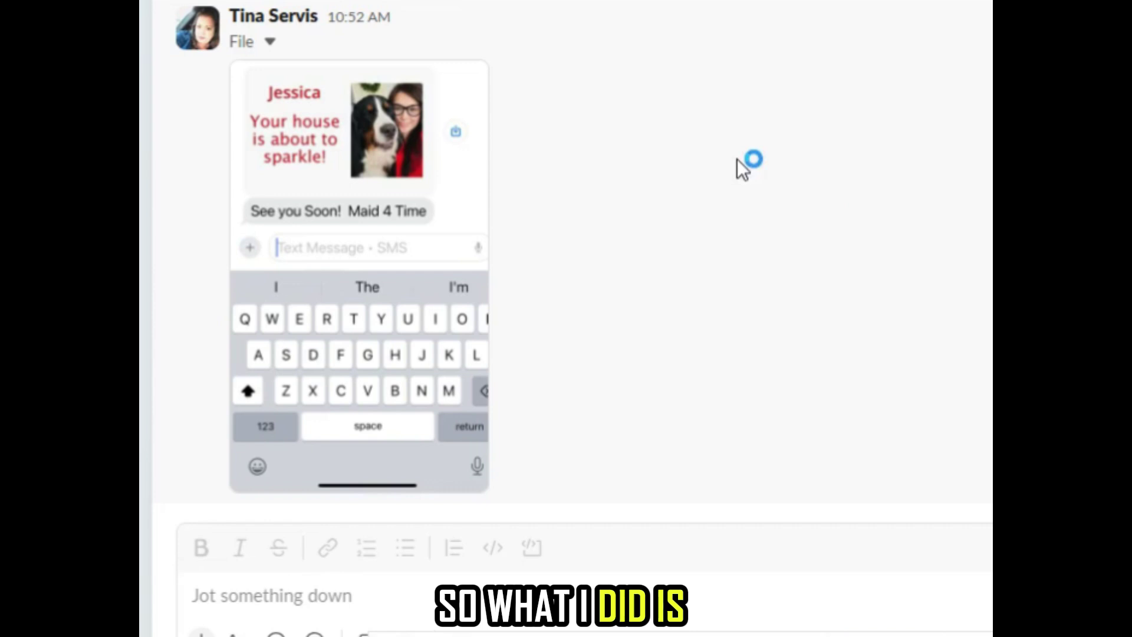
{"action": "mouse_move", "coordinate": [206, 100]}
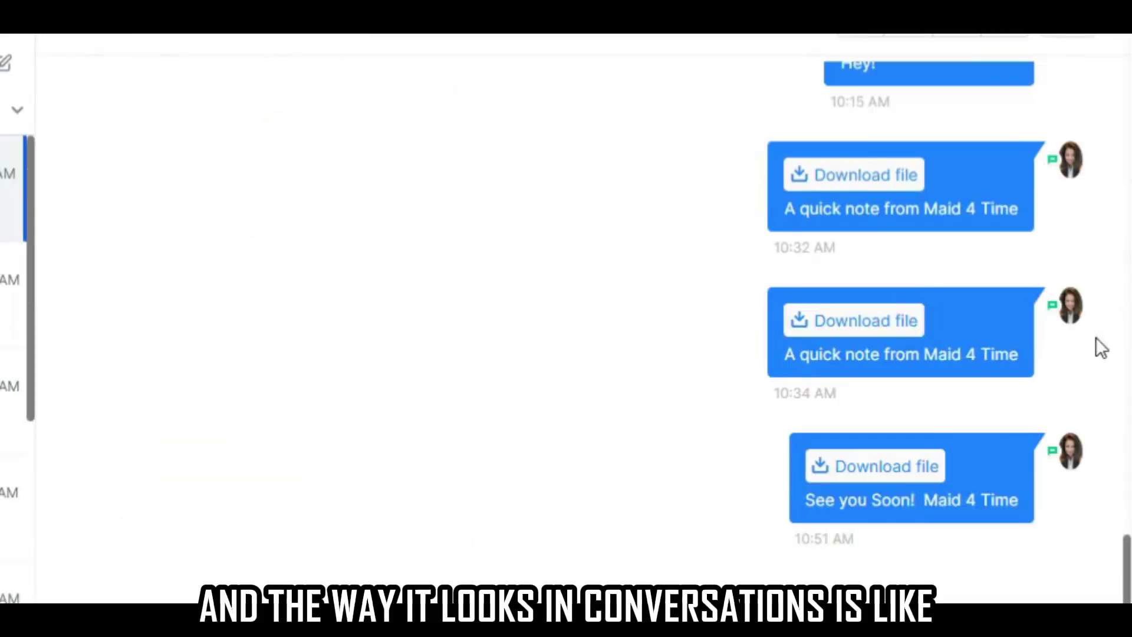
Step: Open the sent personalized image full size from the conversation's latest message
{"action": "left_click", "coordinate": [868, 466]}
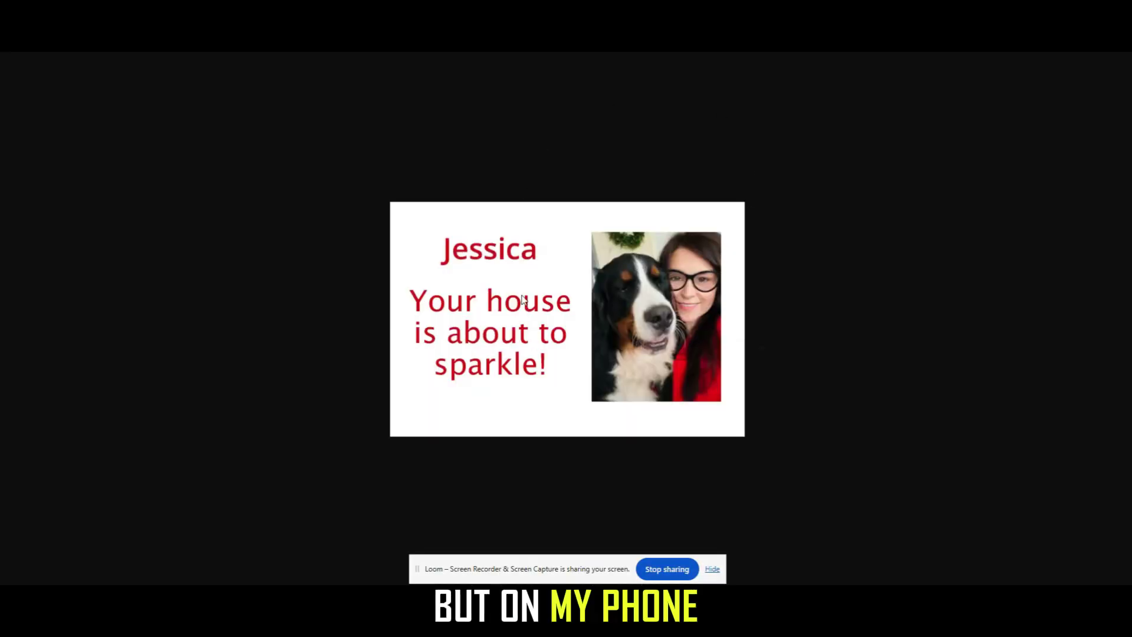